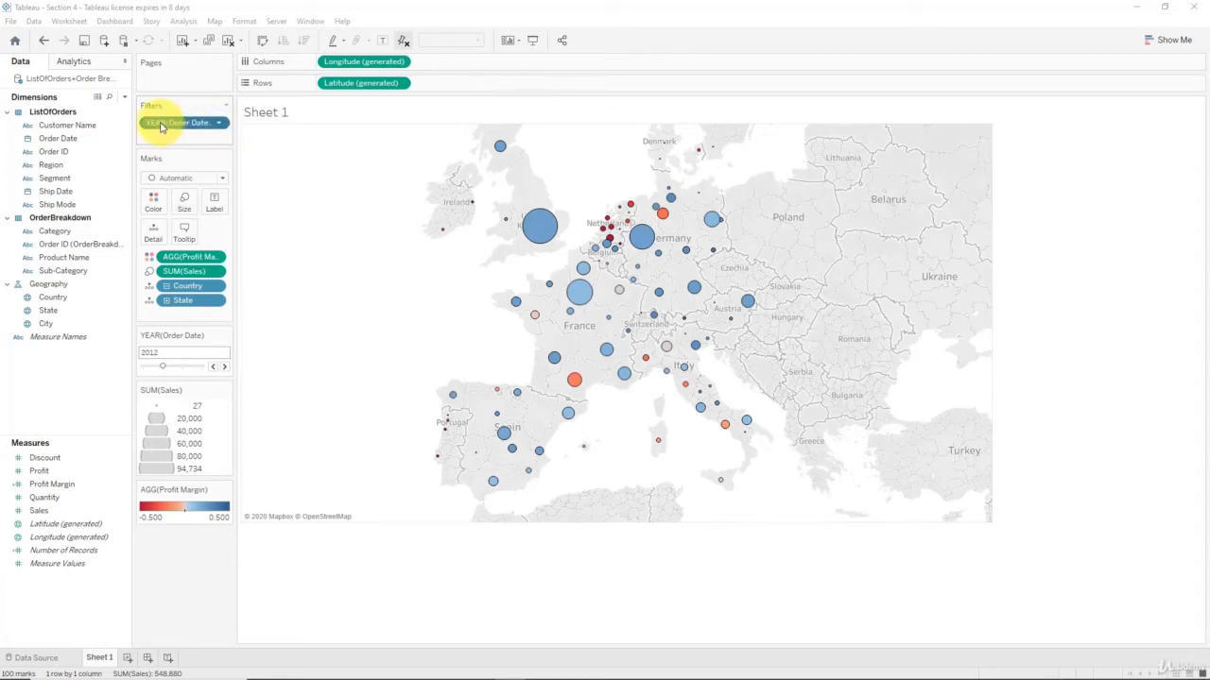
Step the Europe map's year filter forward through 2013–2014, then back to 2011
click(224, 367)
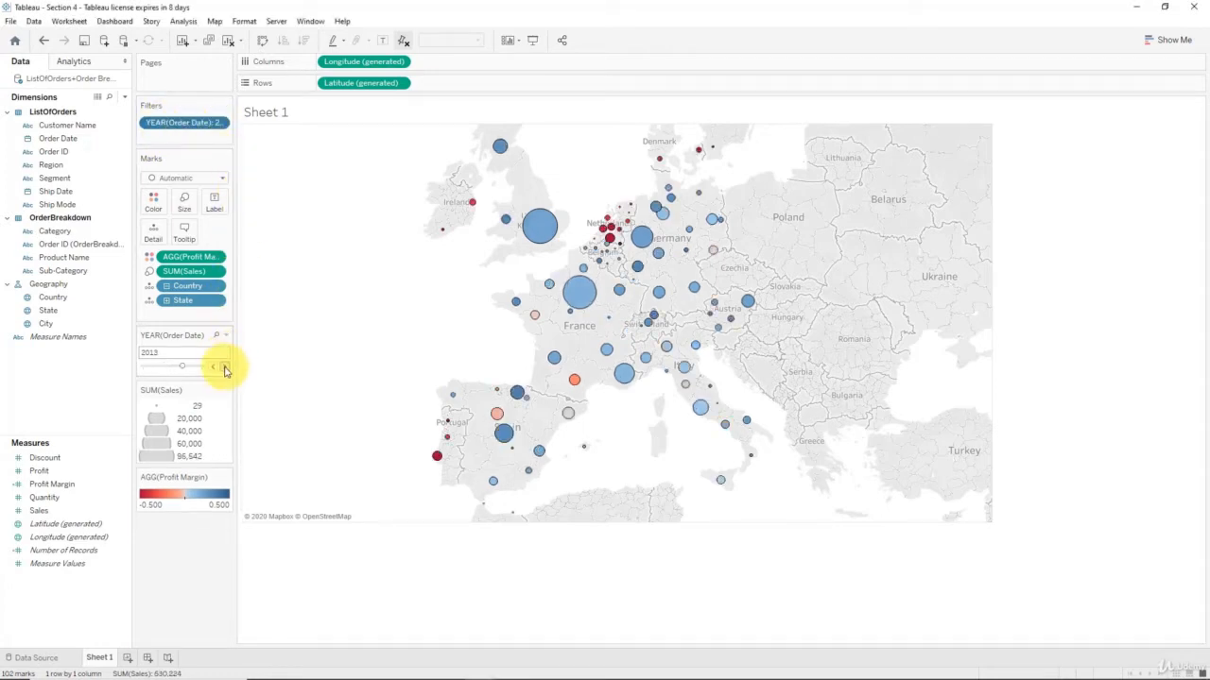
click(224, 367)
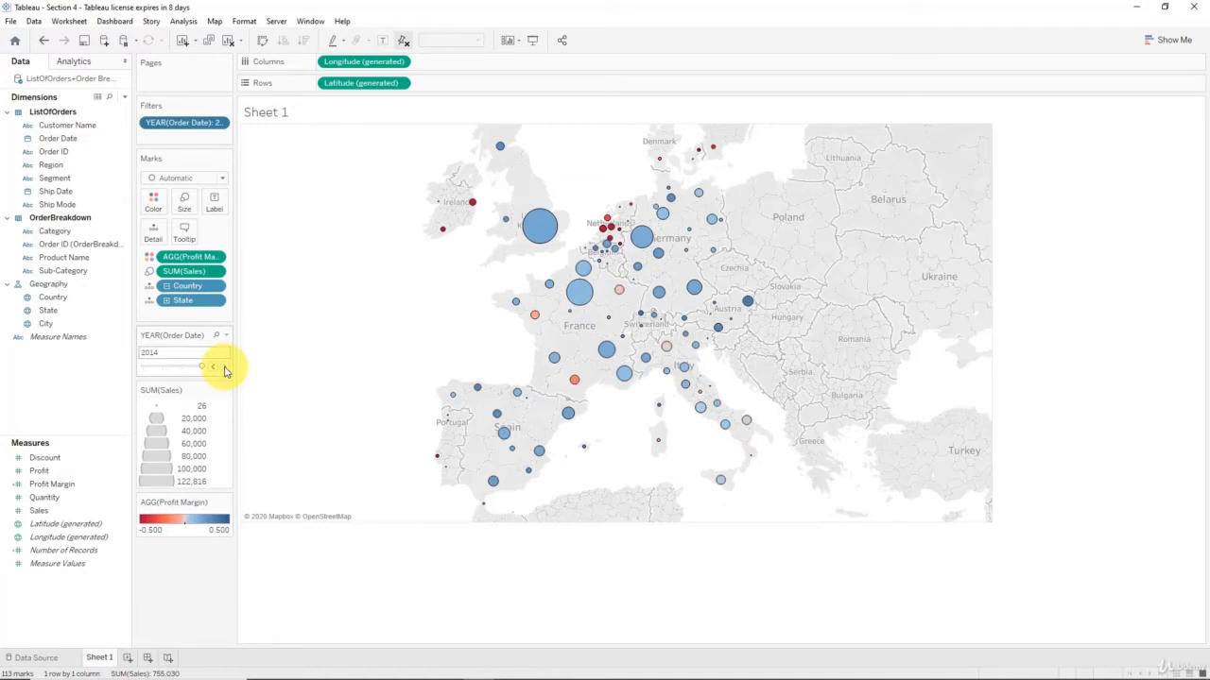
click(213, 367)
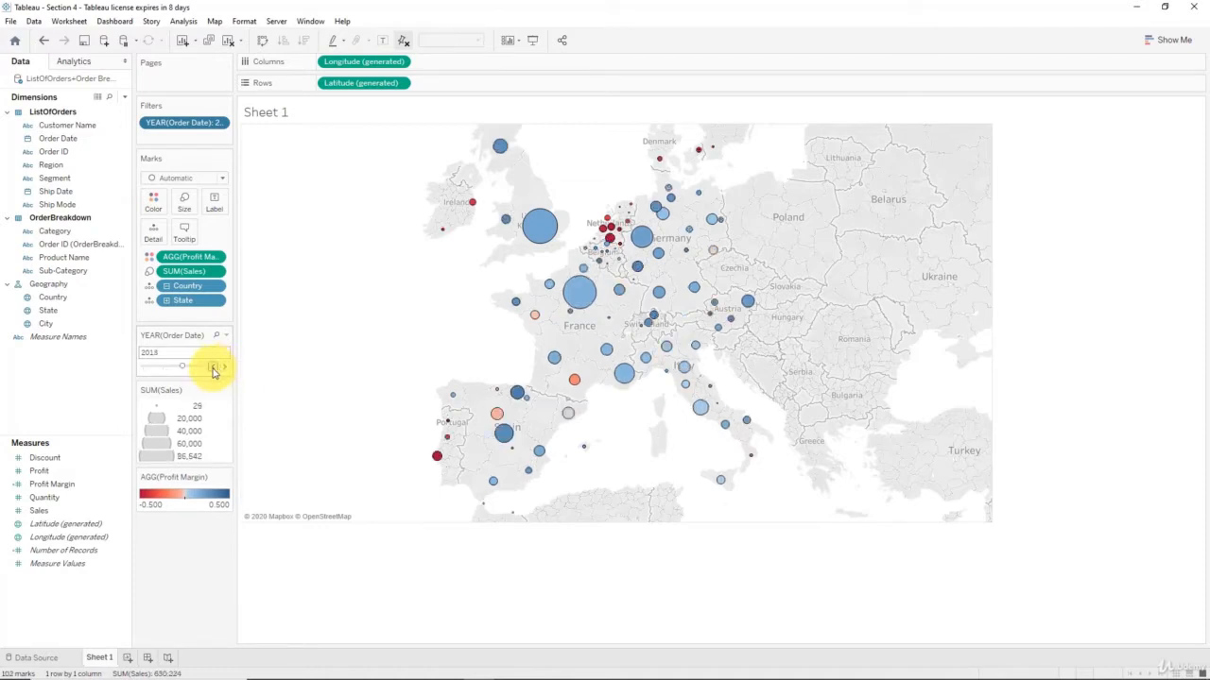
click(213, 367)
click(214, 368)
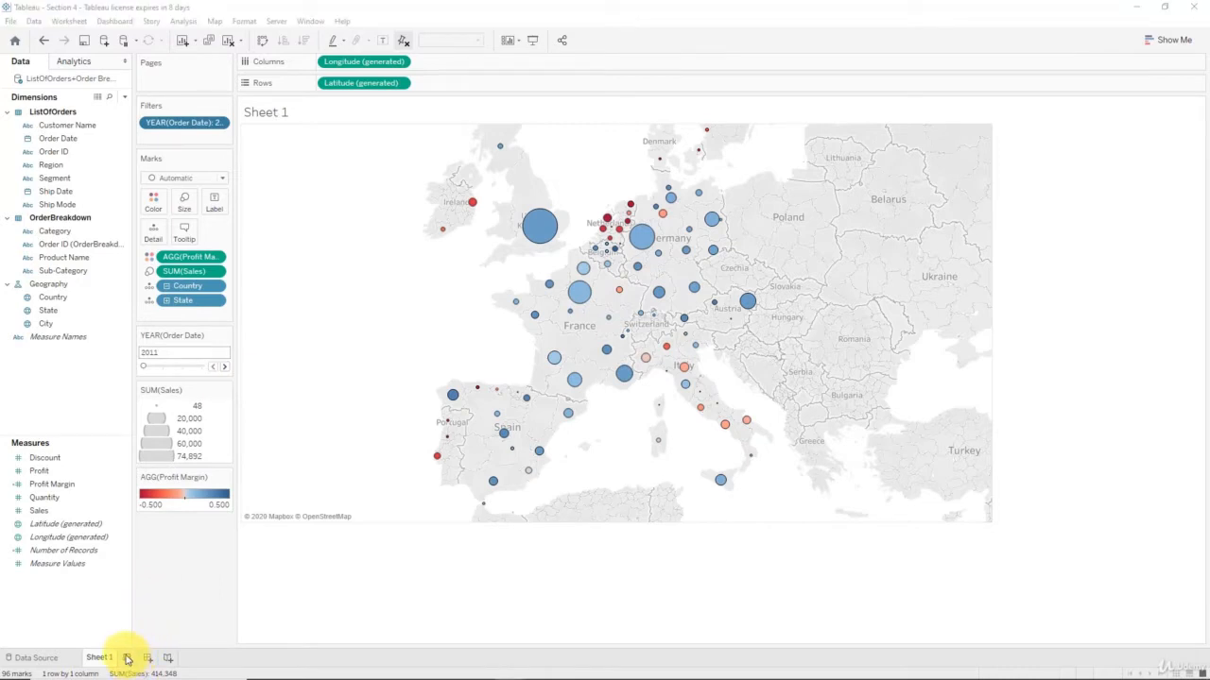
Add a new worksheet and rename Sheet 1 to 'Map of Europe'
click(127, 659)
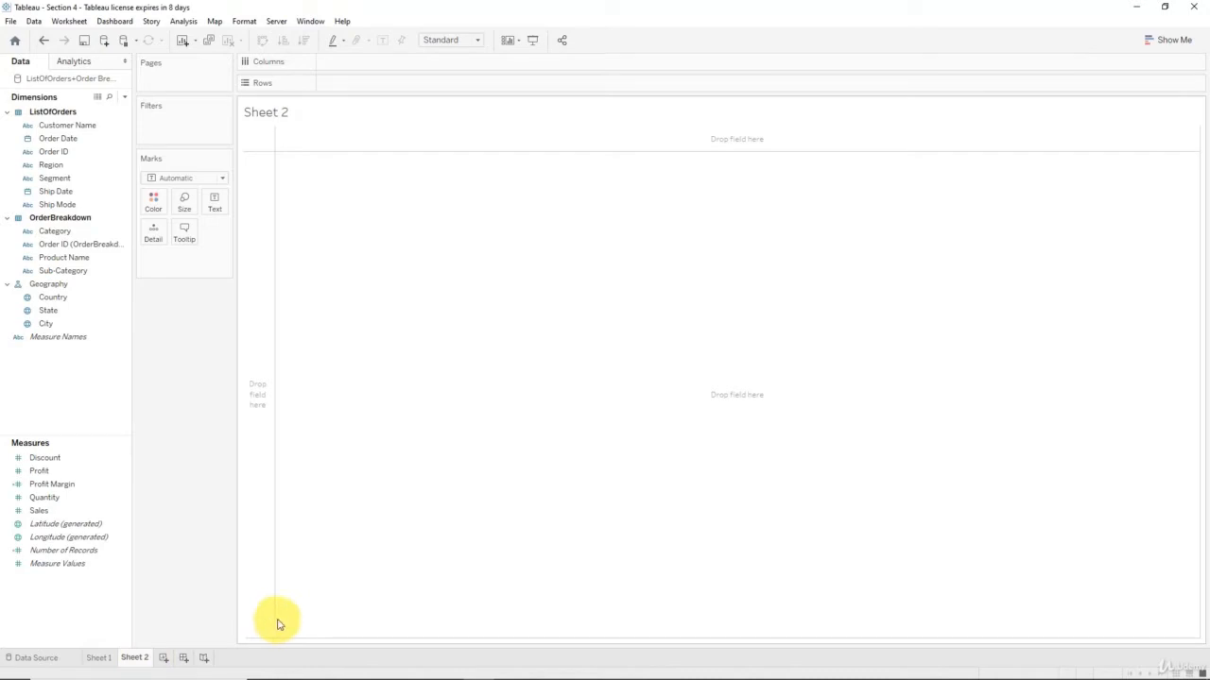
click(98, 658)
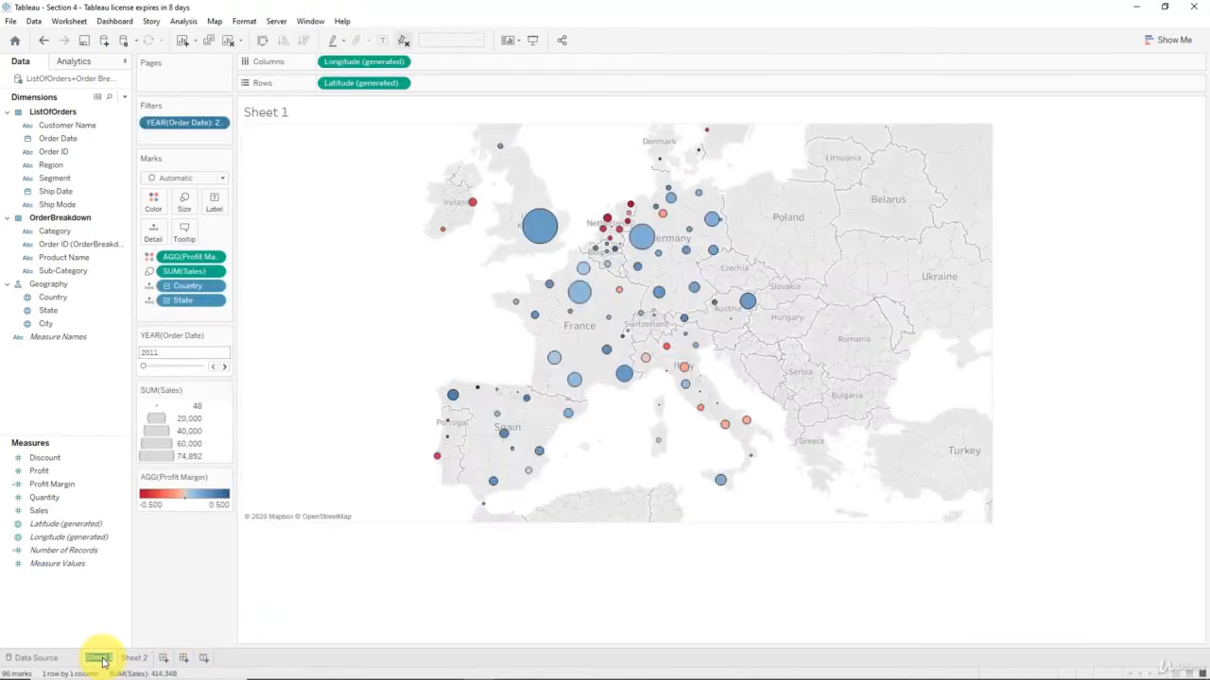
text(Map of Eu)
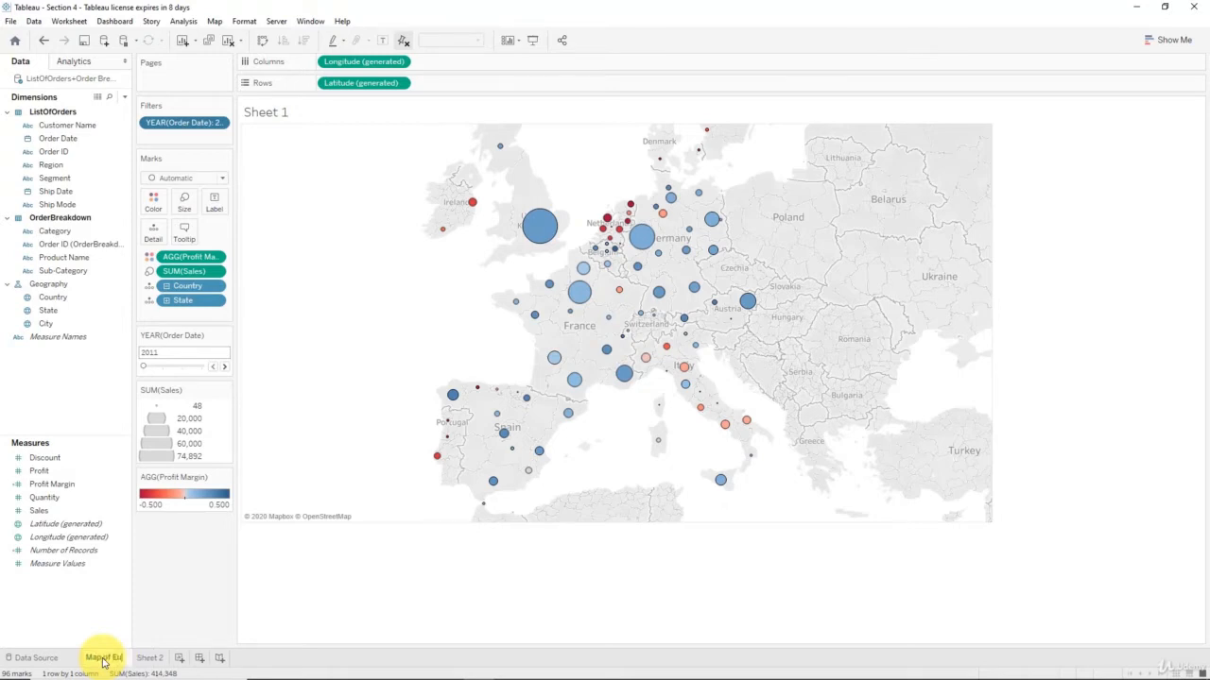
text(rope)
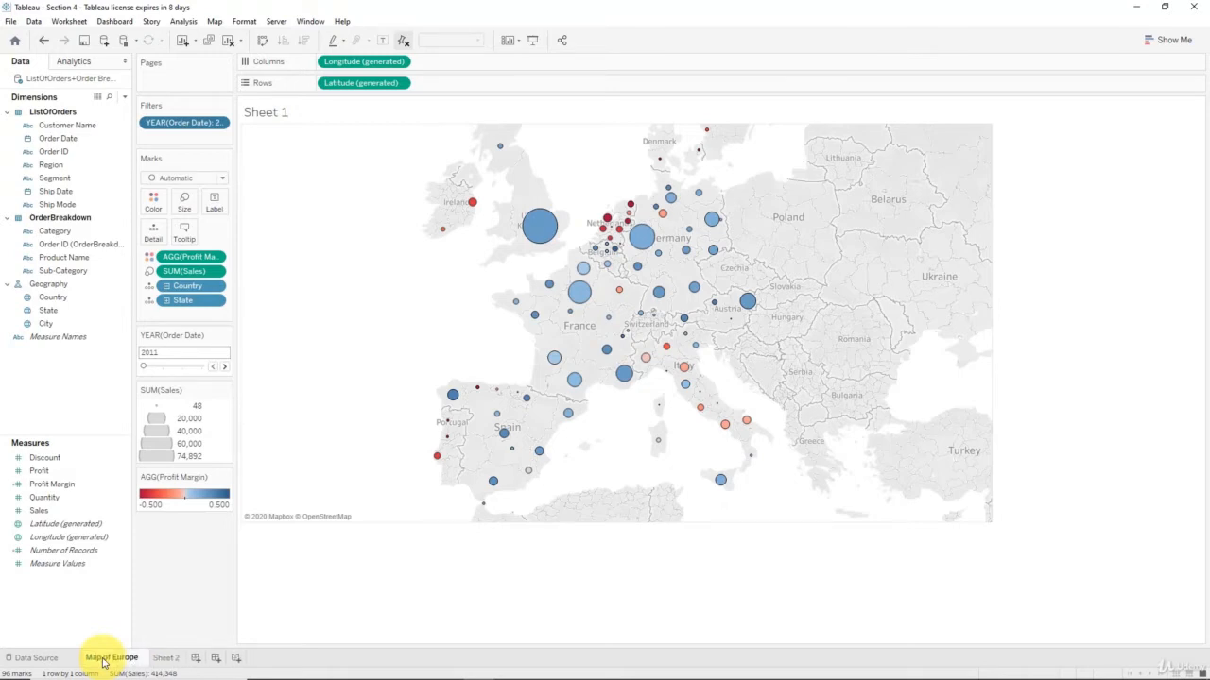
Rename the new sheet to 'Customer Scatter Plot'
click(162, 658)
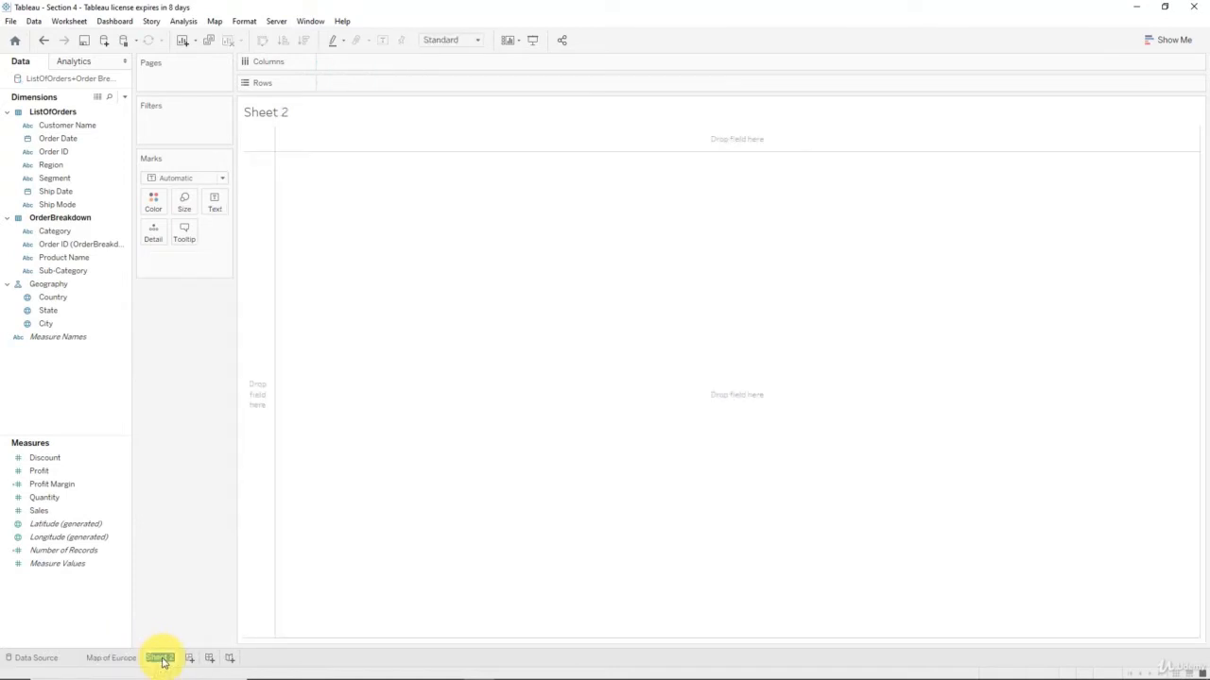
text(Customer Sca)
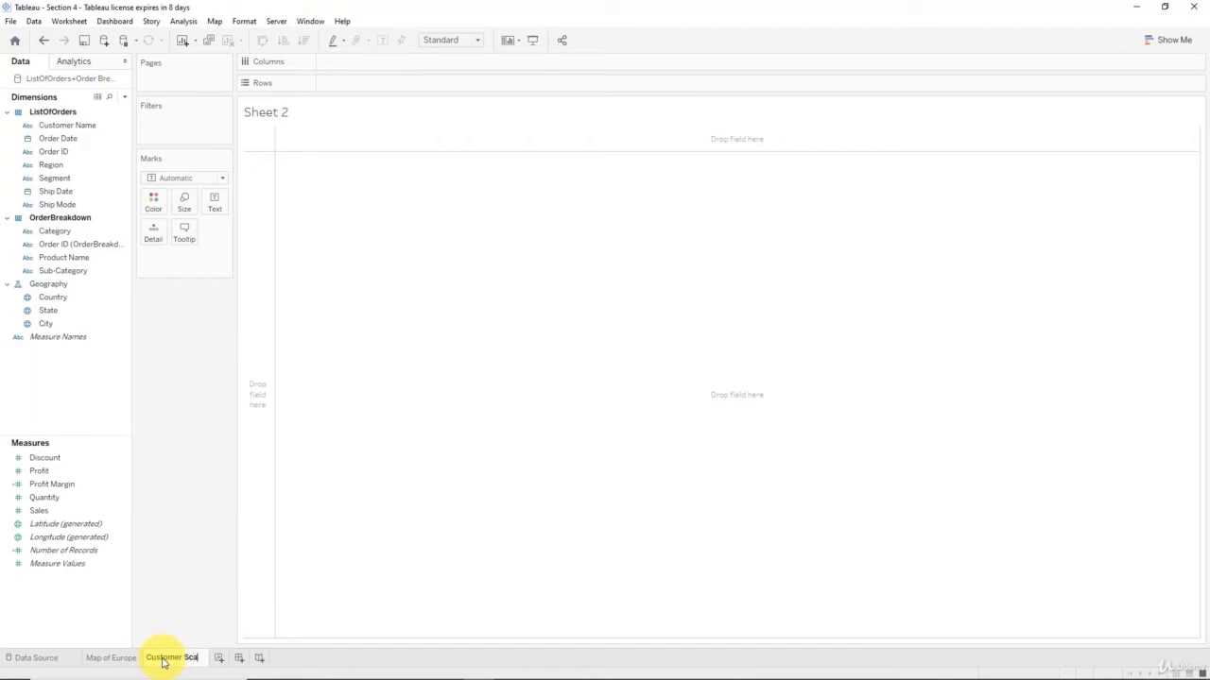
text(tter Plot)
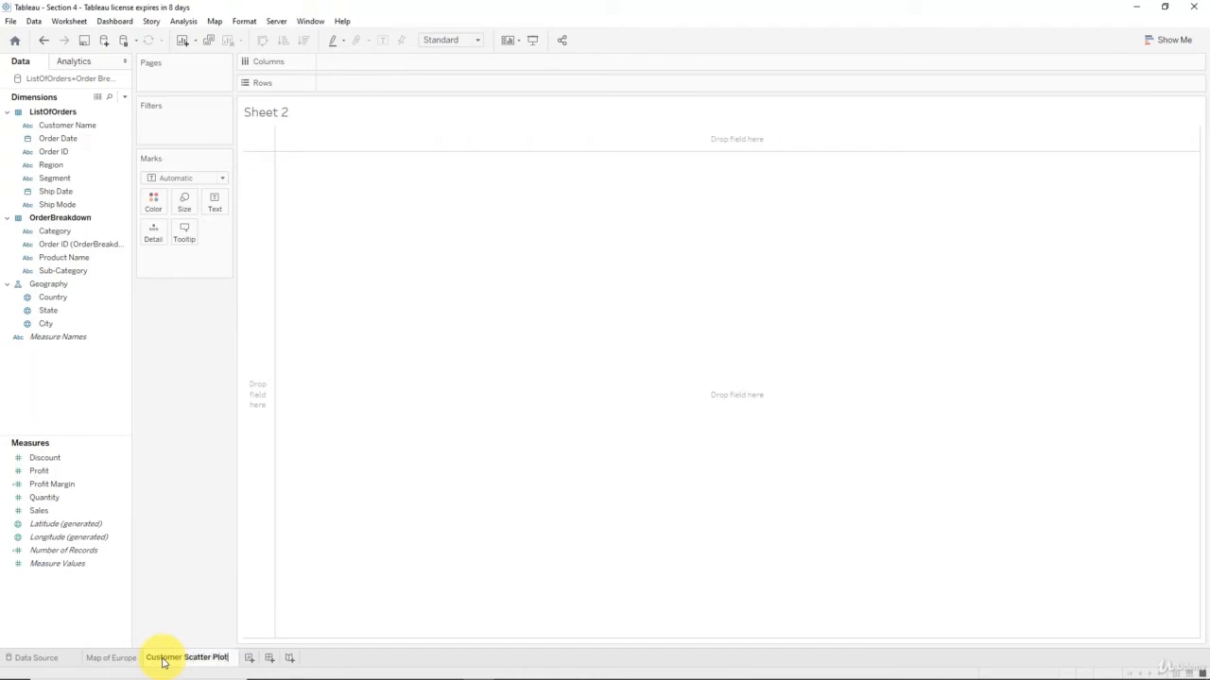
key(Return)
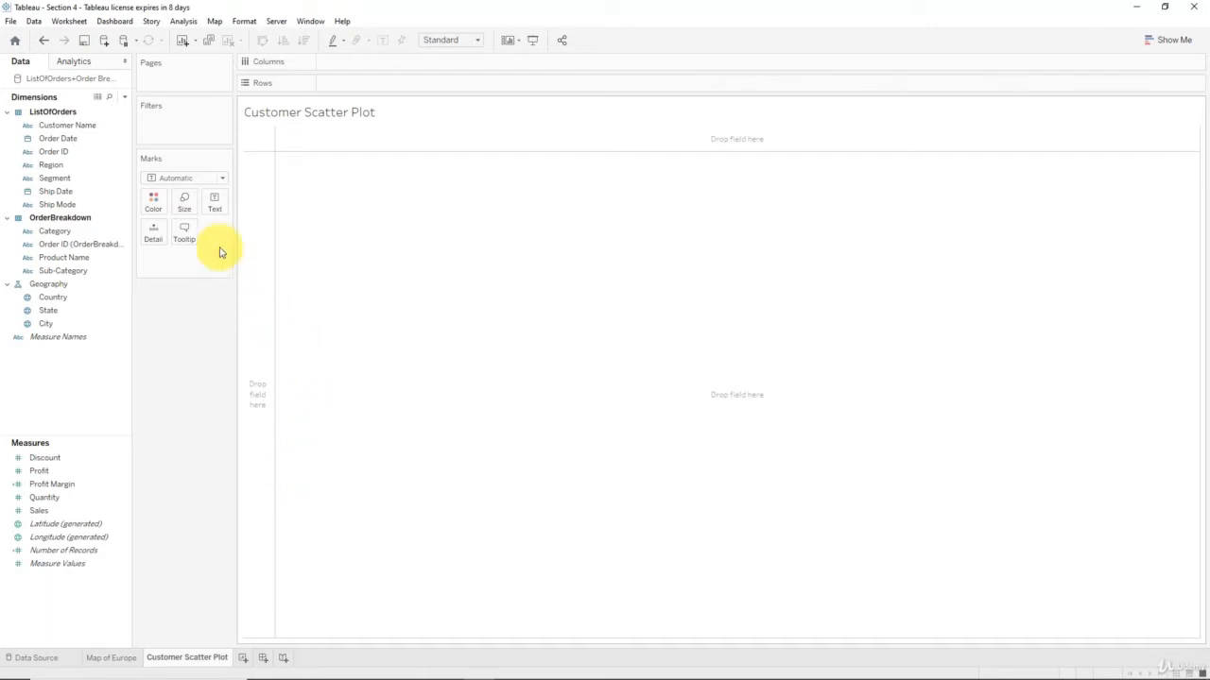
Try an Order Date Years filter with all years 2011–2014, cancel it, and return to Map of Europe
click(117, 125)
click(76, 138)
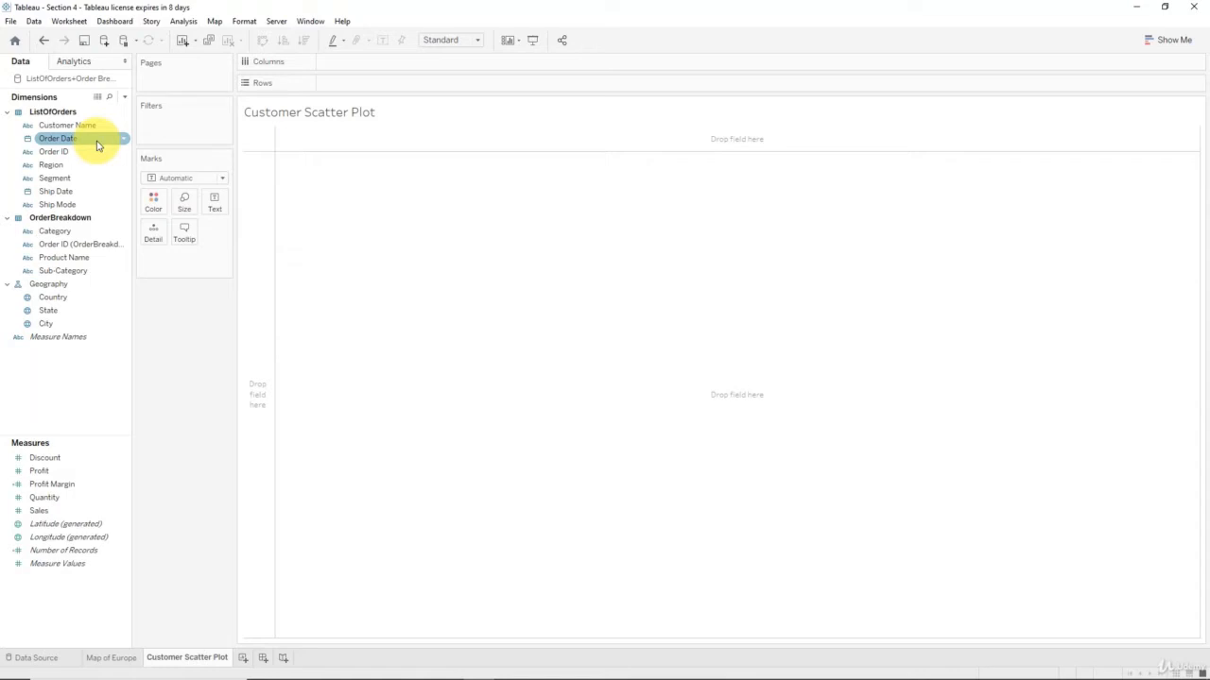
drag(98, 145, 173, 128)
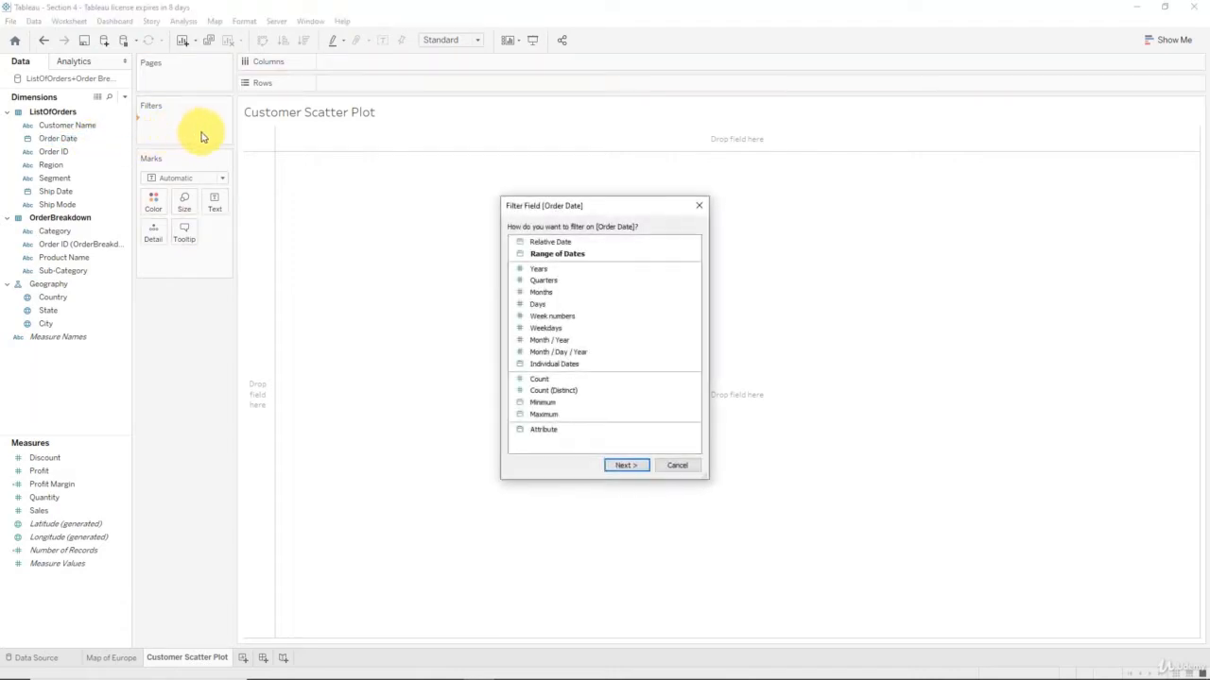
click(534, 270)
click(627, 465)
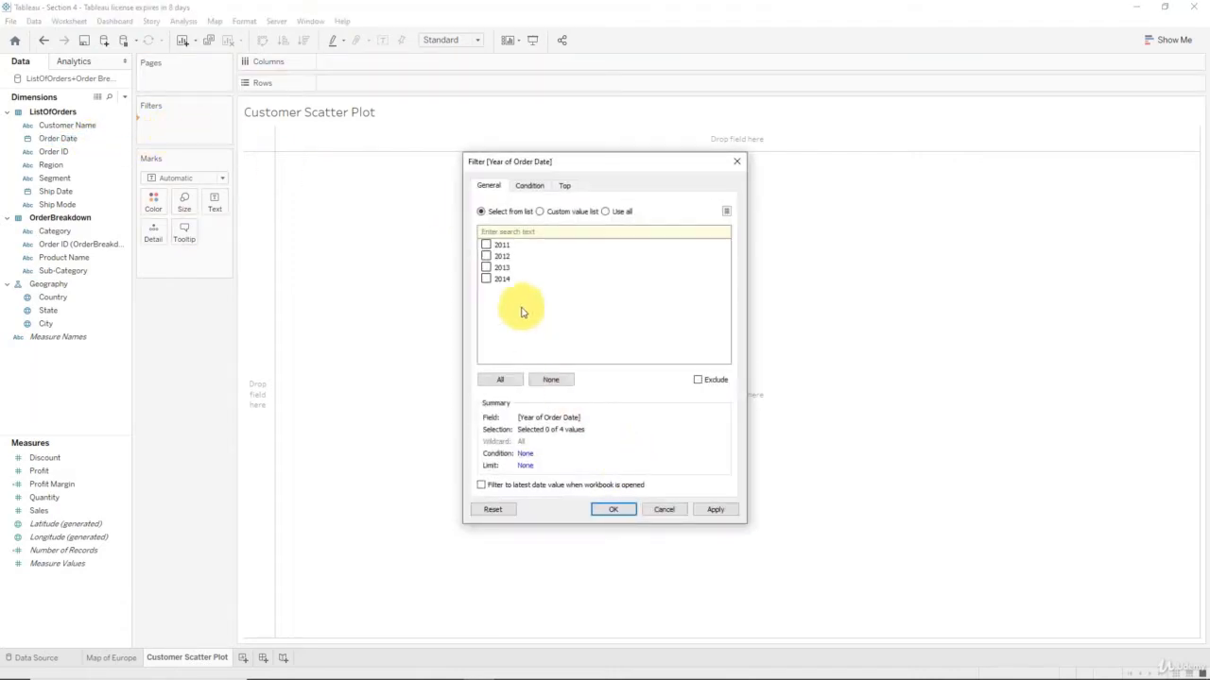
click(515, 385)
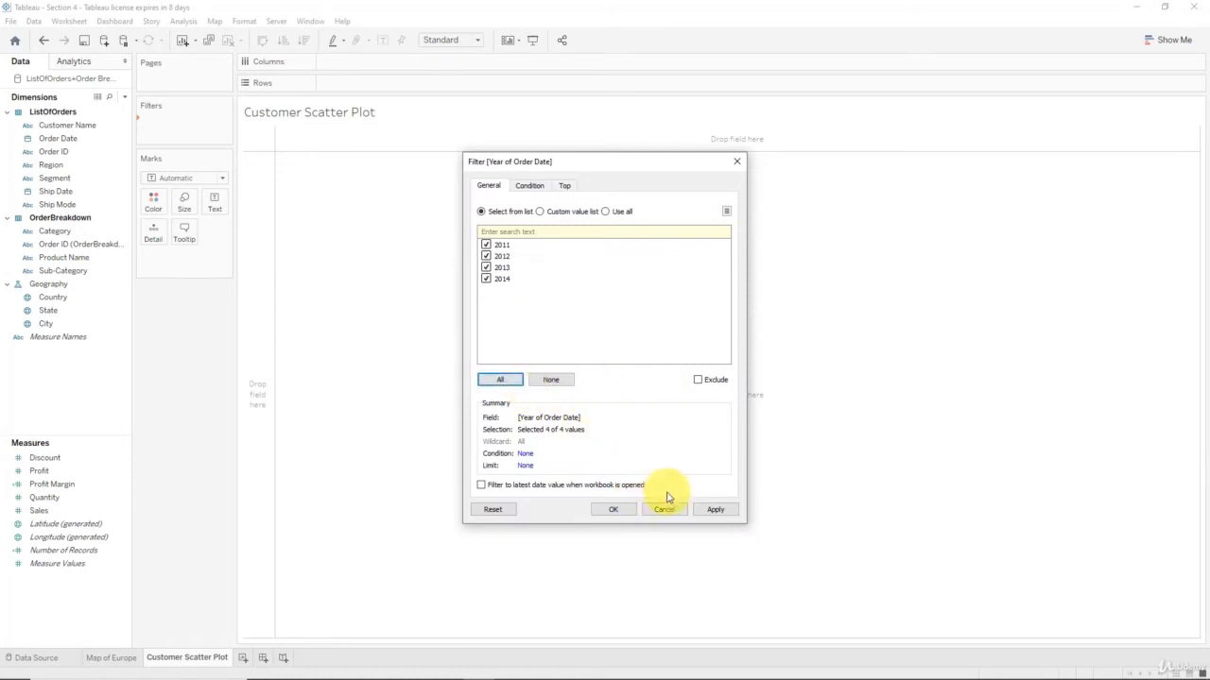
click(662, 511)
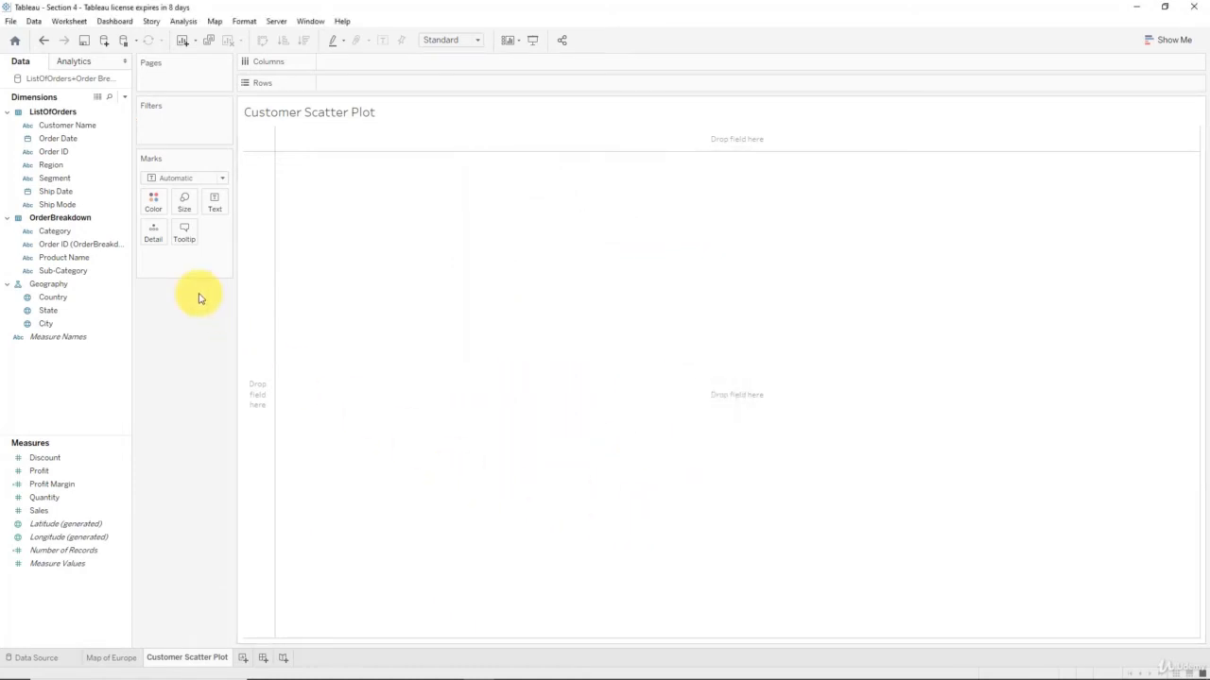
click(113, 657)
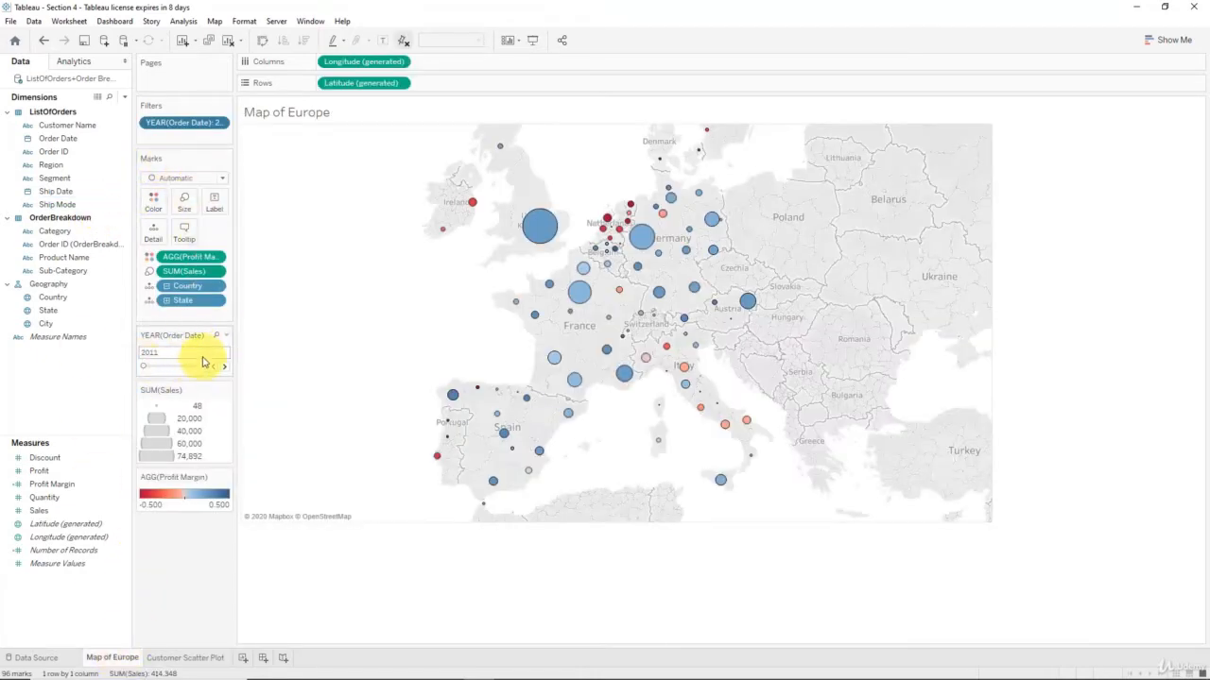
Flip between the Map of Europe and Customer Scatter Plot tabs, ending on the scatter plot
click(163, 657)
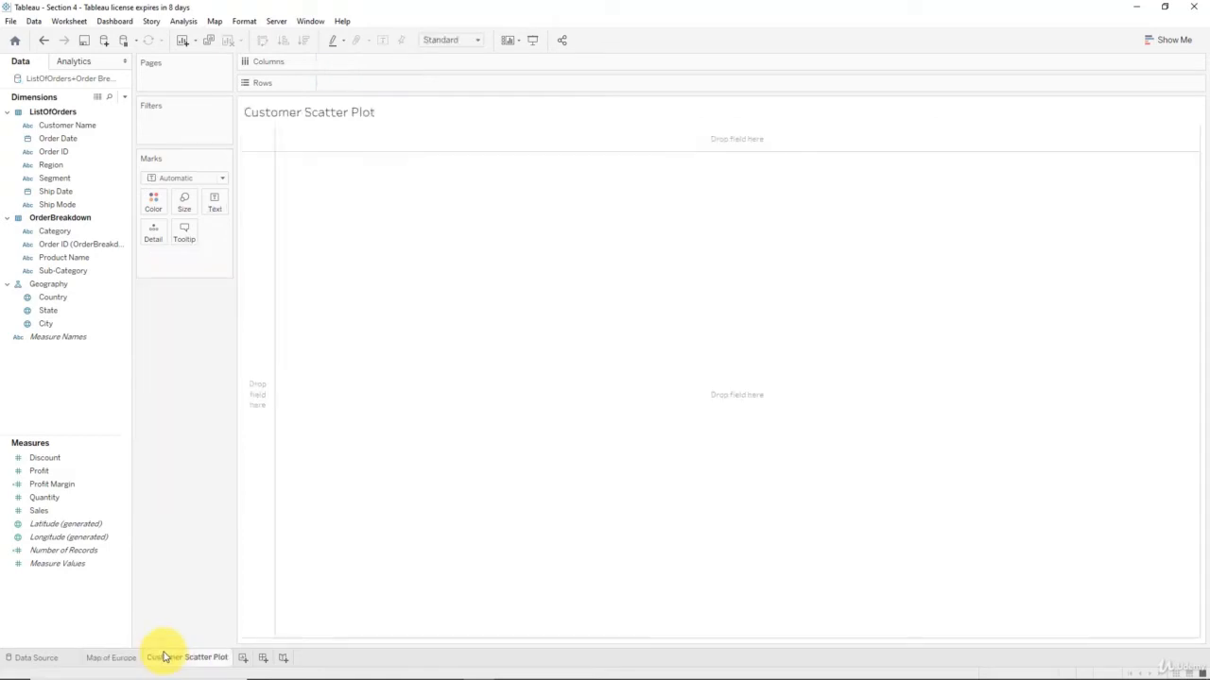
click(111, 657)
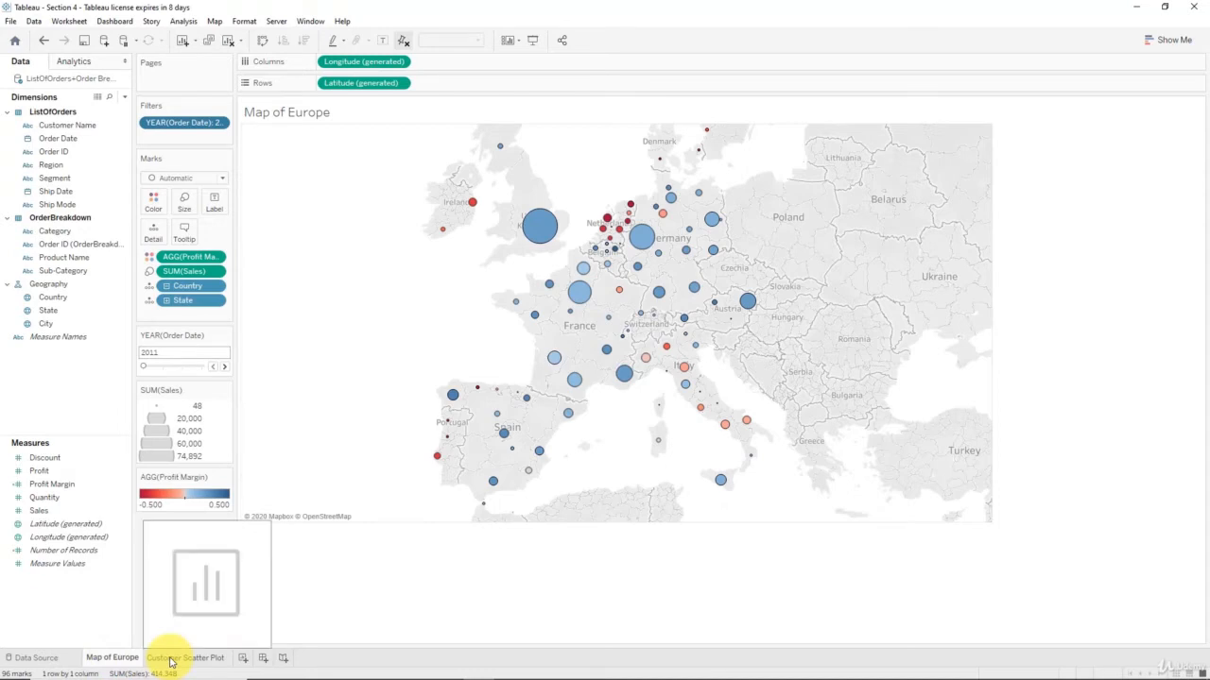
click(171, 660)
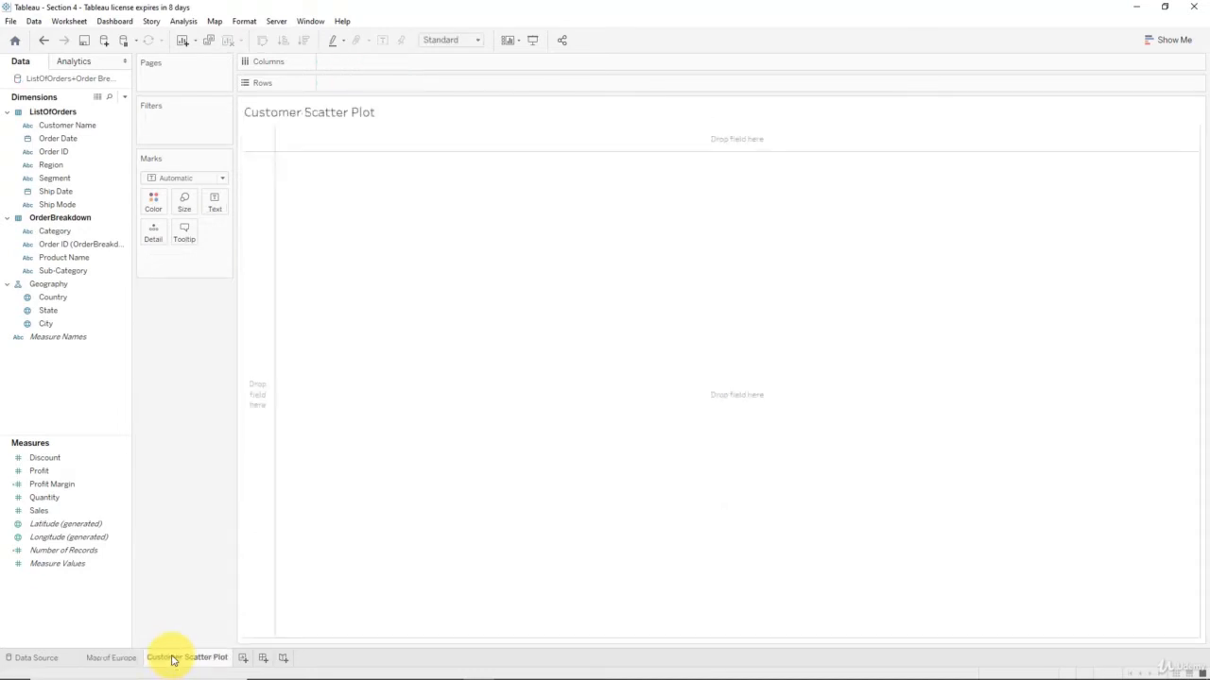
mouse_move(176, 659)
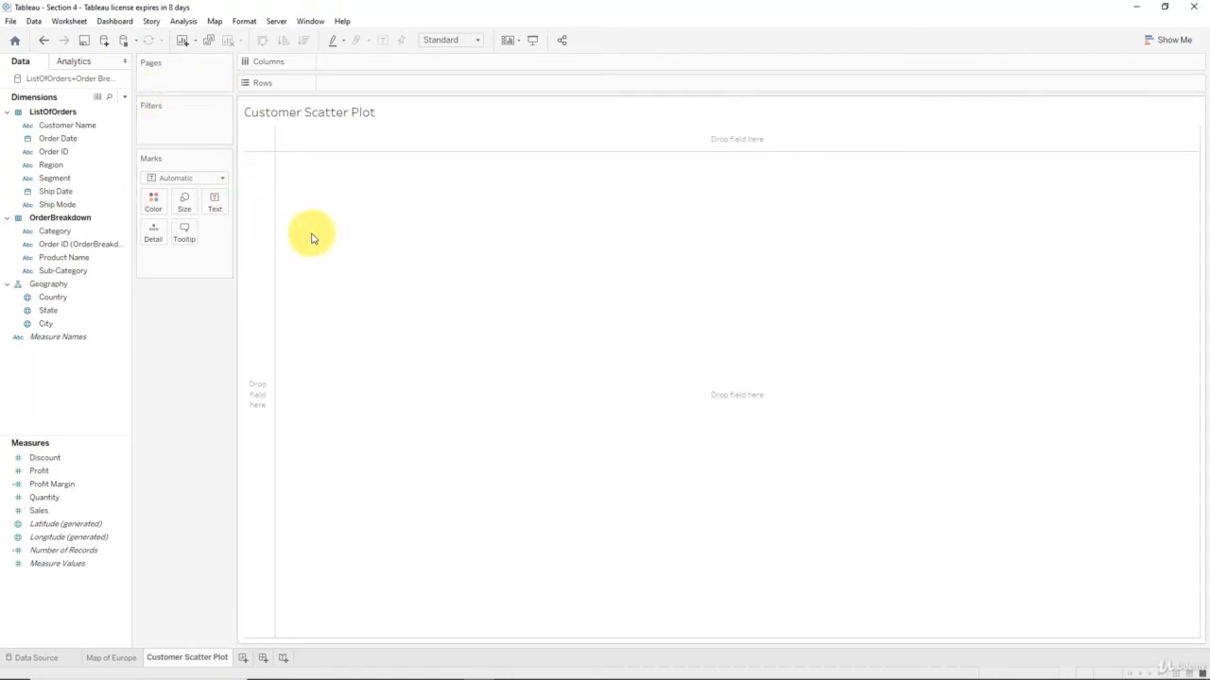
Put SUM(Sales) on Columns and SUM(Profit) on Rows, plotting a single total mark
drag(39, 510, 430, 65)
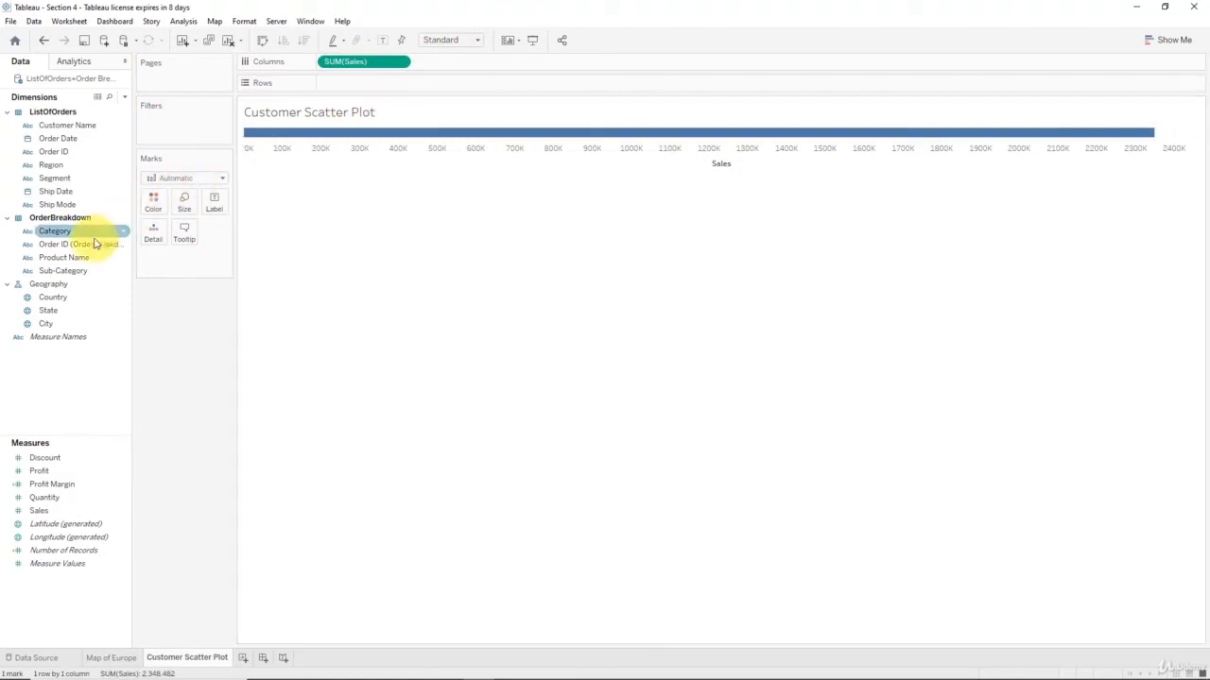
drag(39, 470, 384, 86)
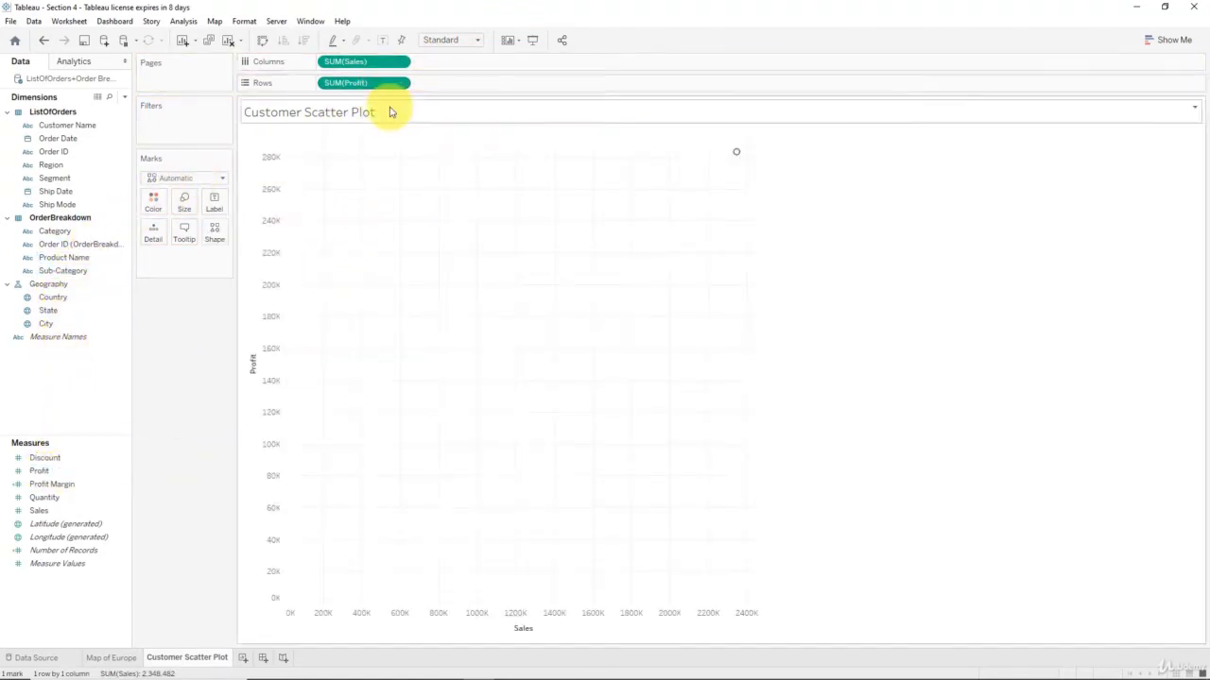
mouse_move(735, 161)
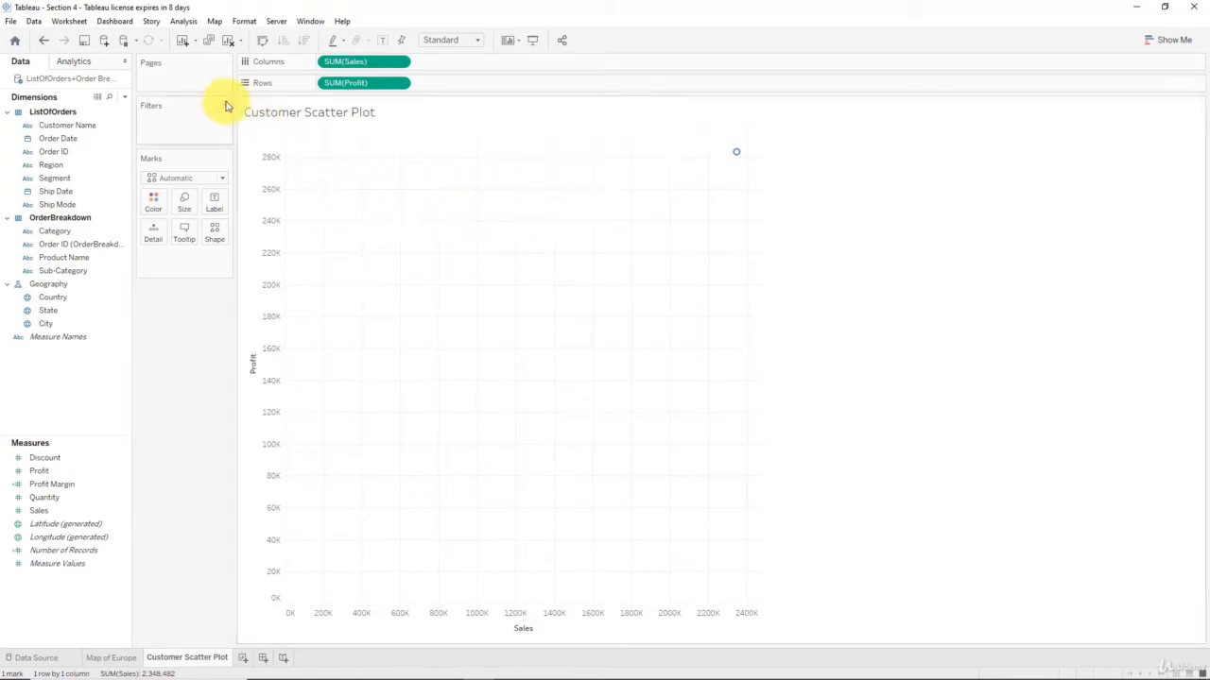
click(184, 21)
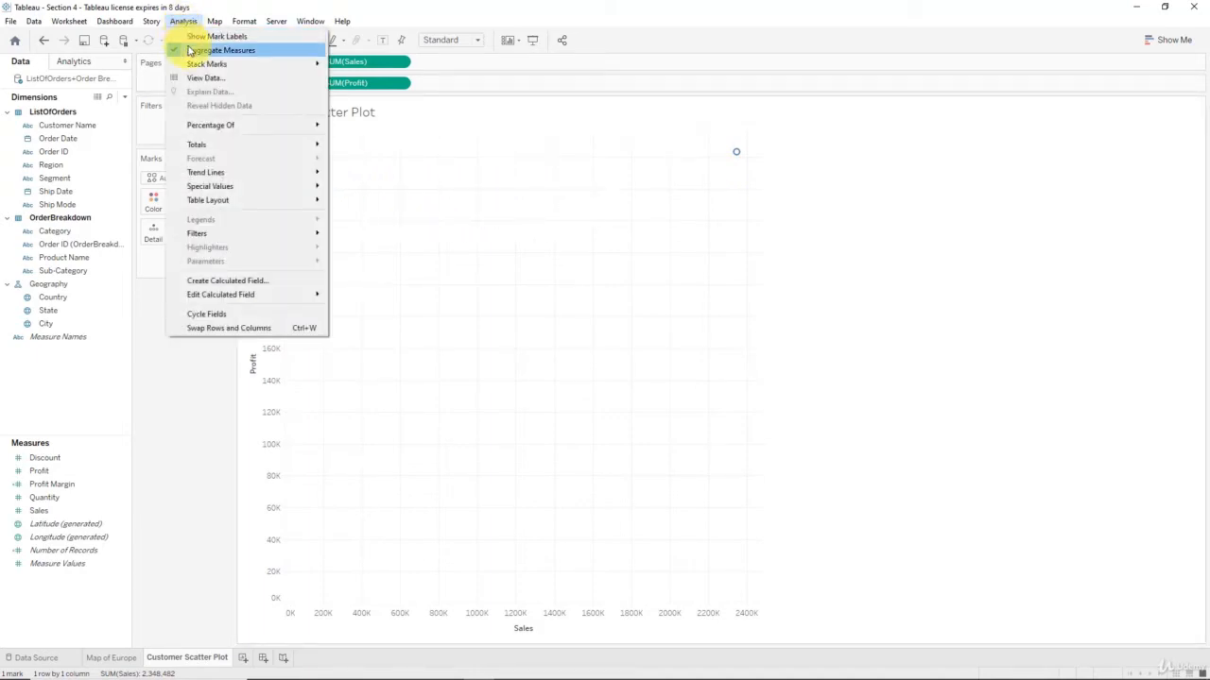
click(190, 51)
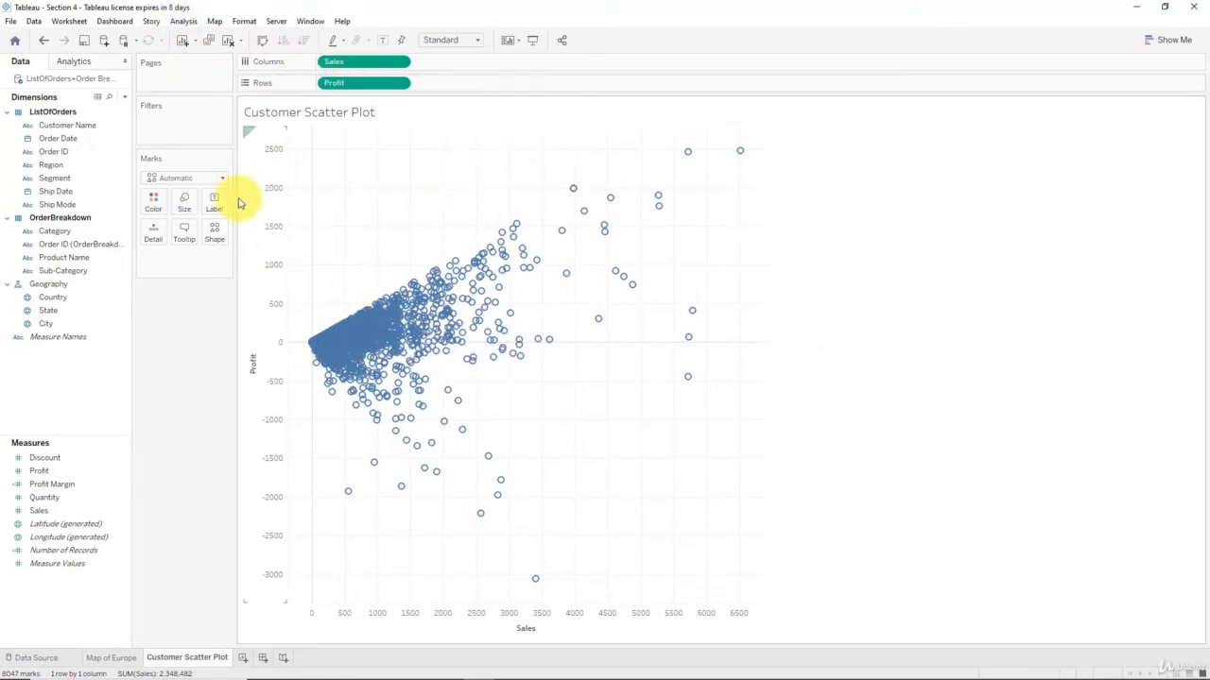
click(183, 21)
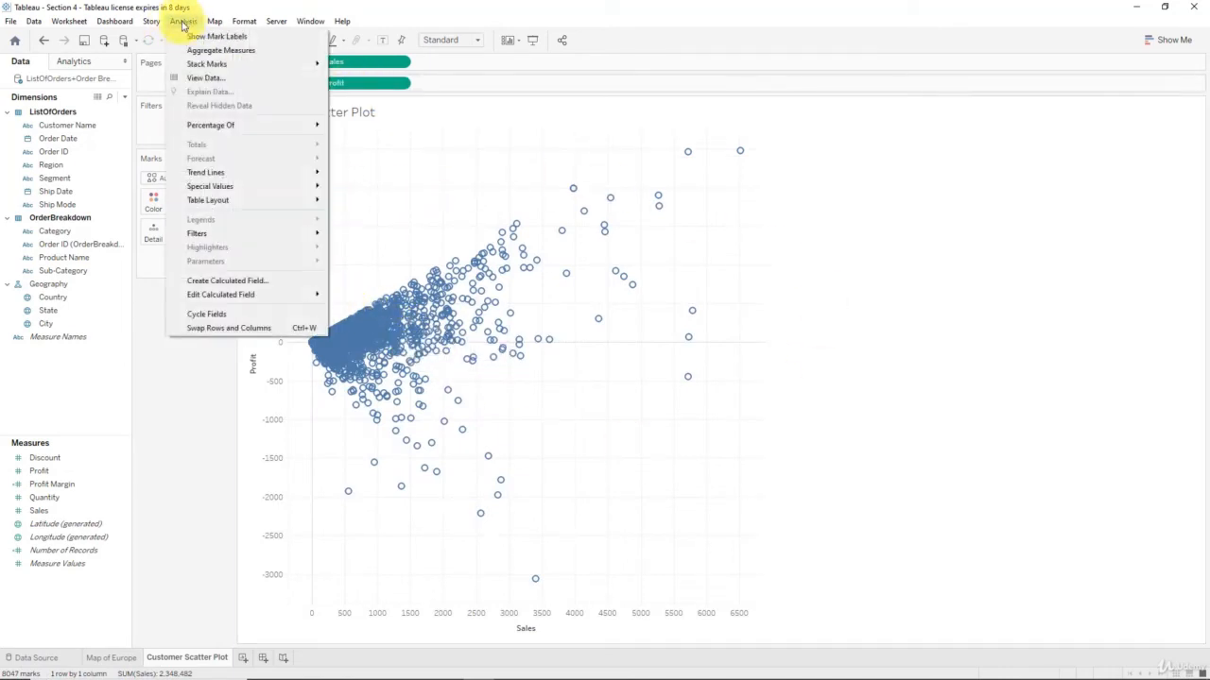
click(190, 50)
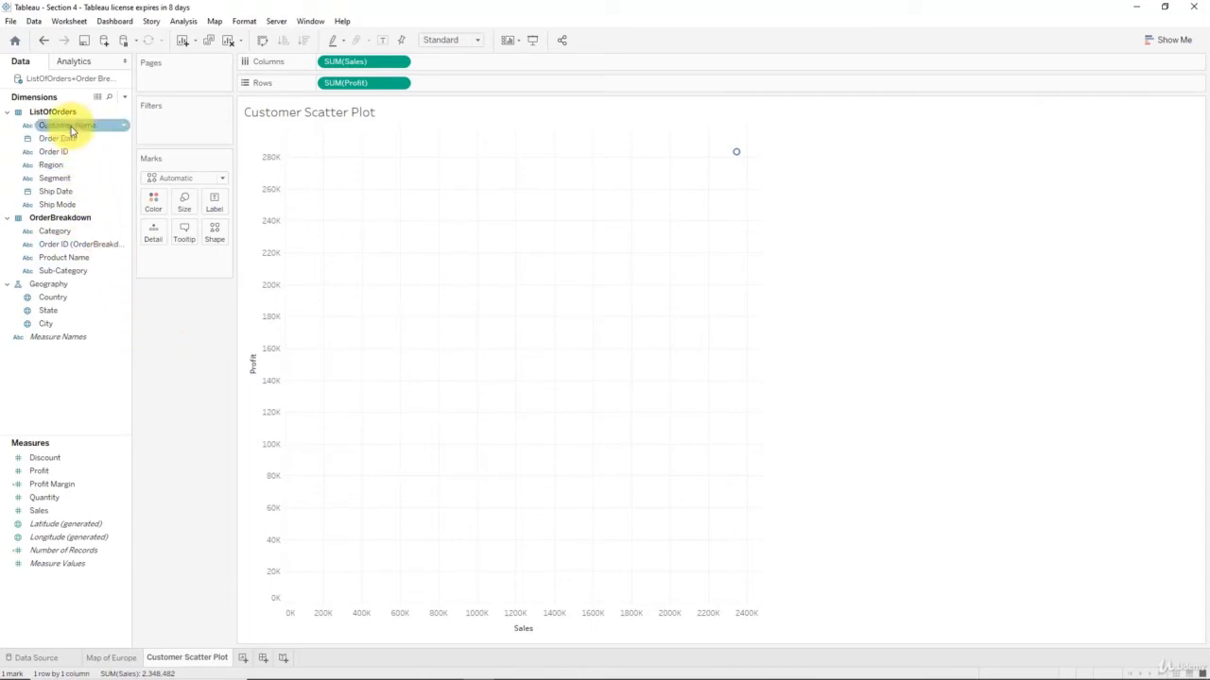
Add Customer Name to Detail for one mark per customer, then step the map's year filter forward
drag(64, 138, 154, 238)
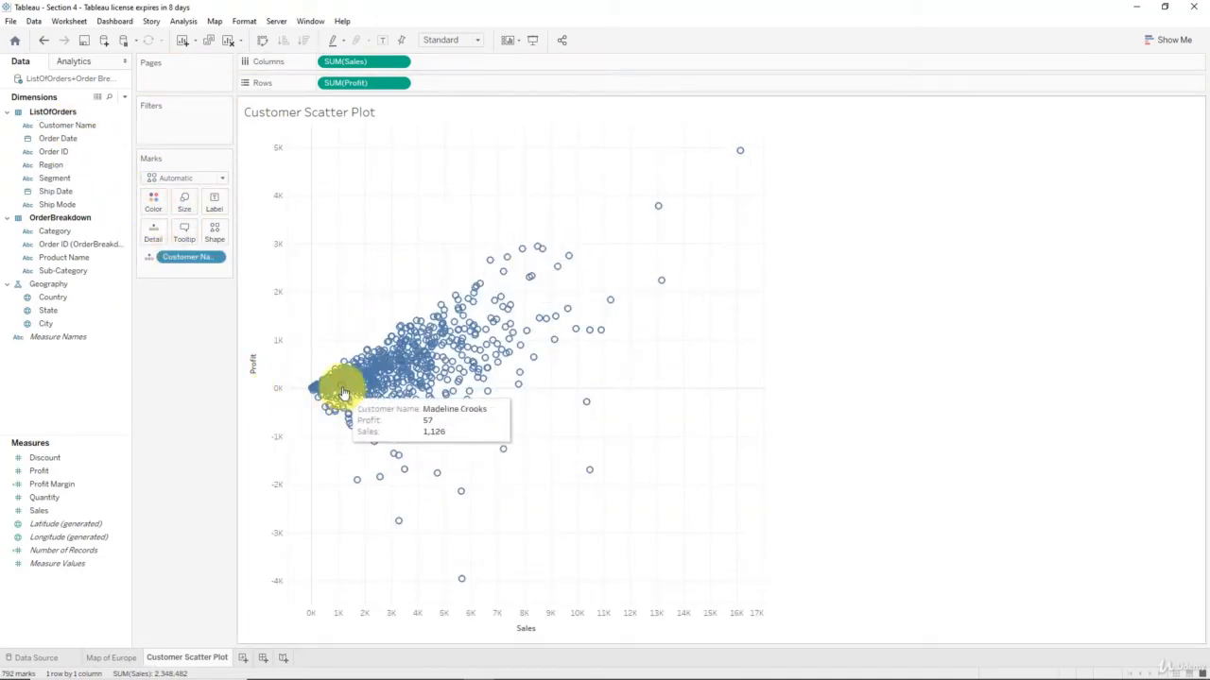
mouse_move(351, 383)
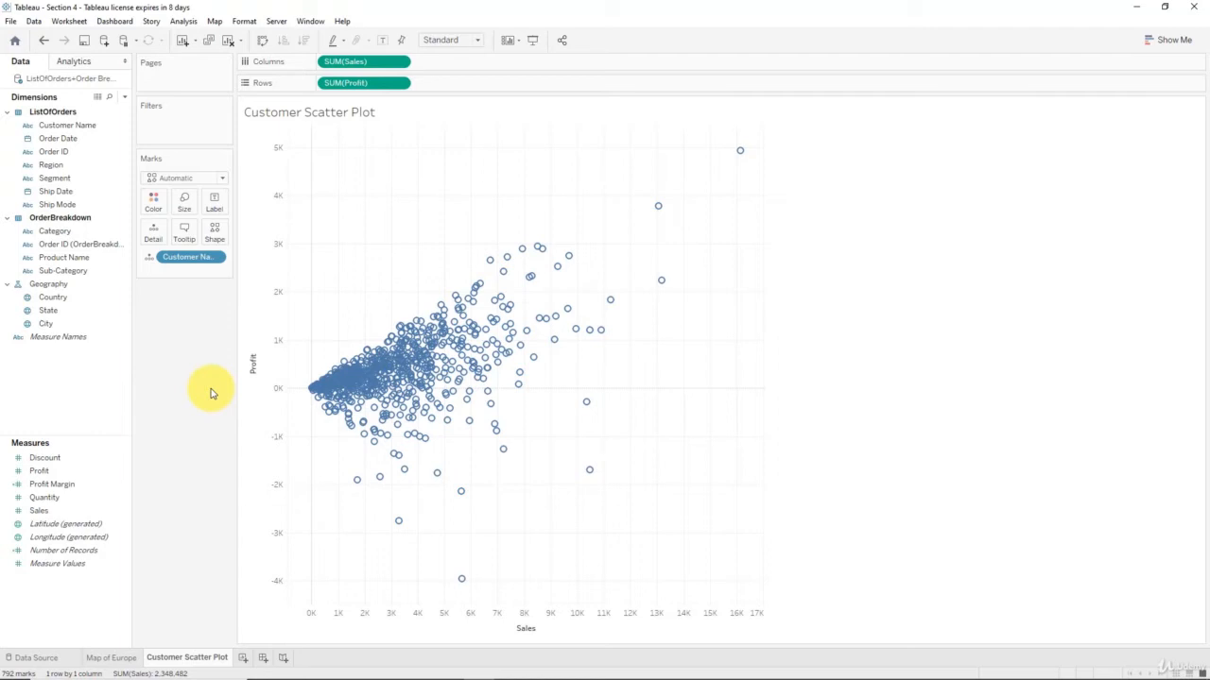
click(124, 657)
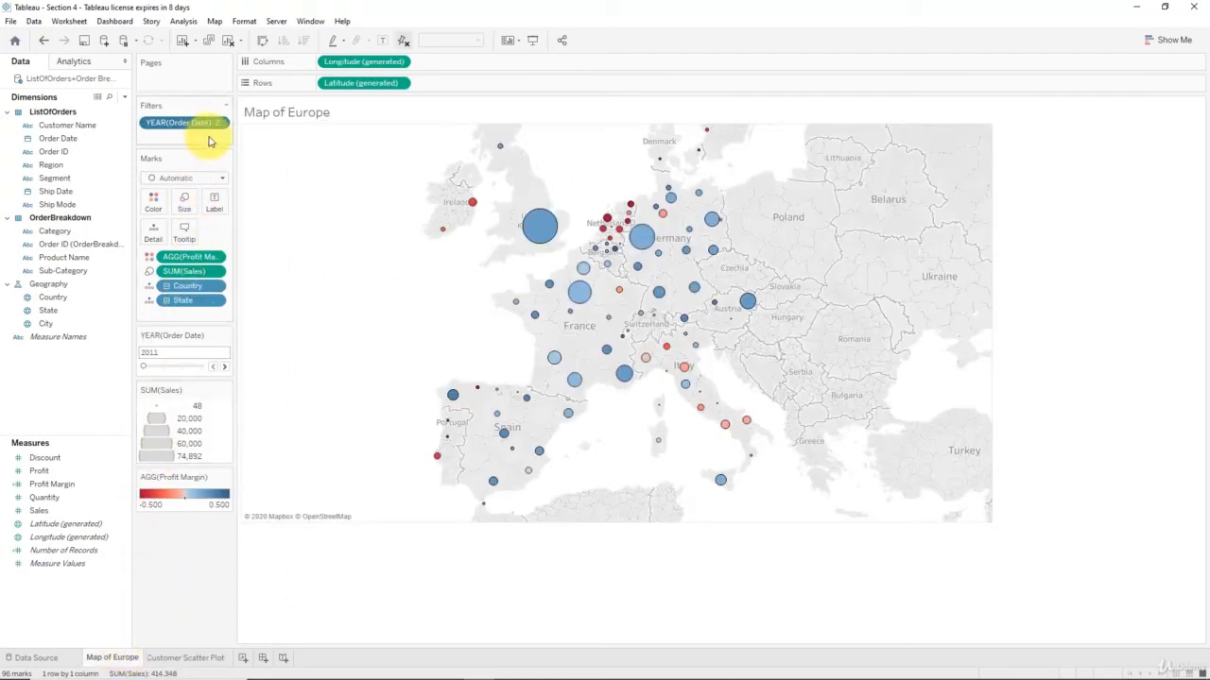
click(224, 366)
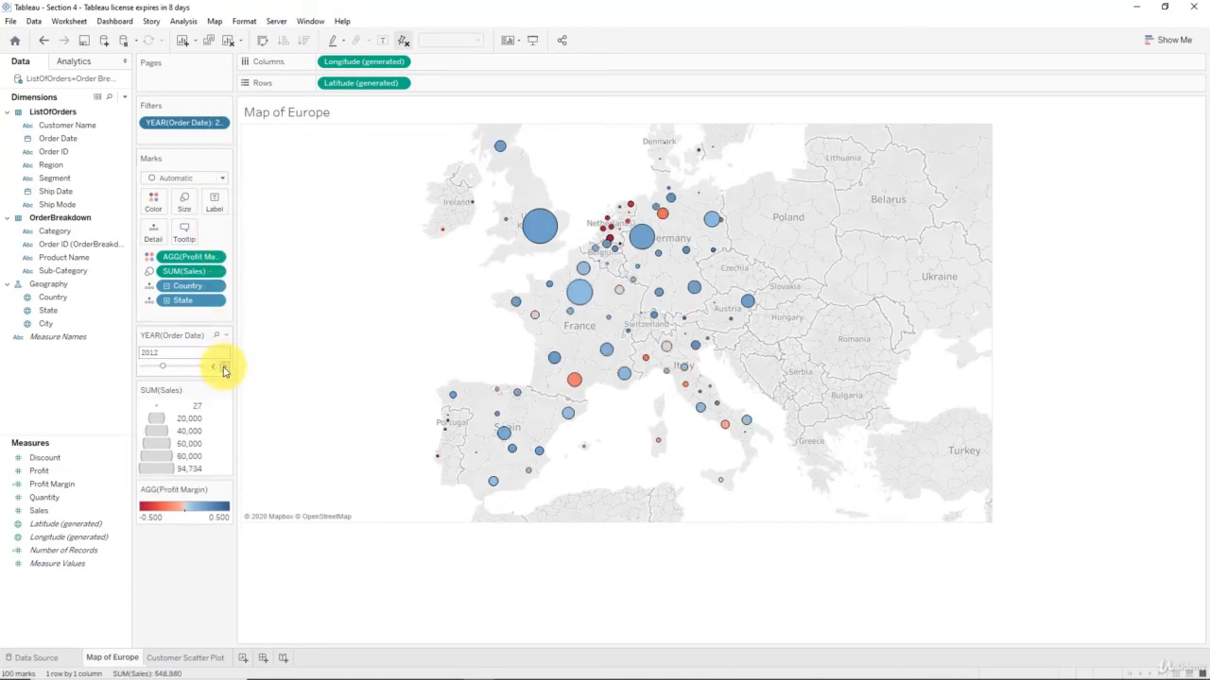
click(224, 366)
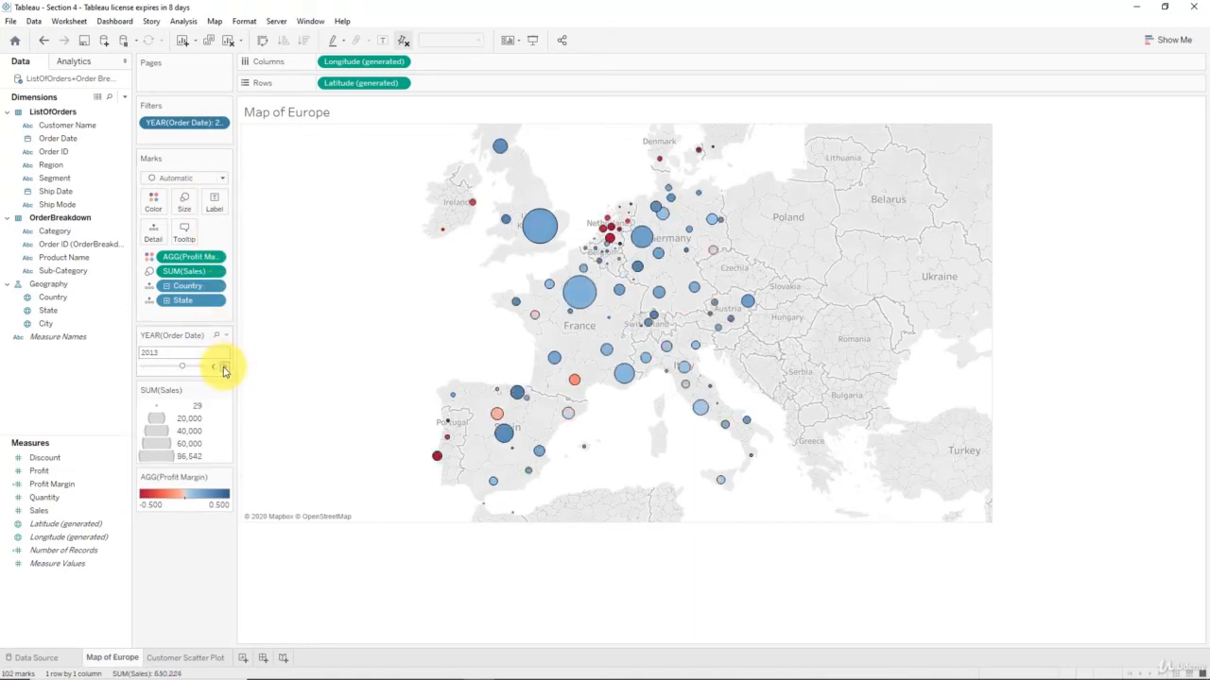
Apply the YEAR(Order Date) filter to all worksheets using this data source, then view the scatter plot
right_click(197, 130)
mouse_move(262, 201)
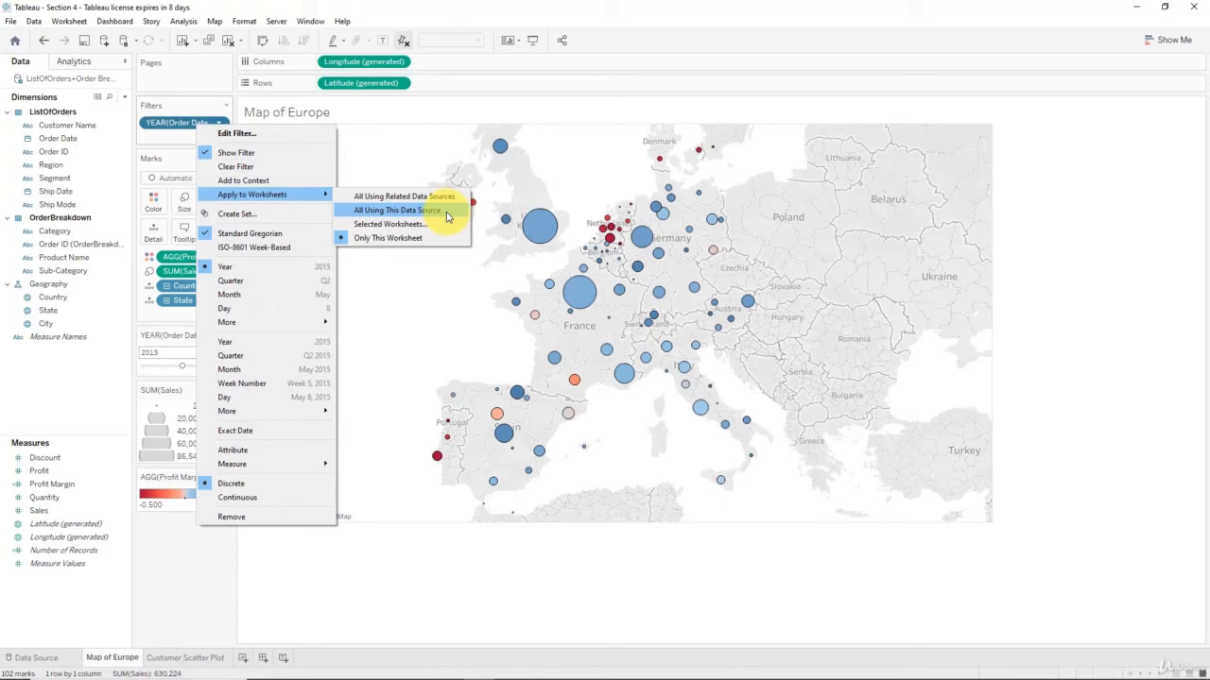
click(446, 214)
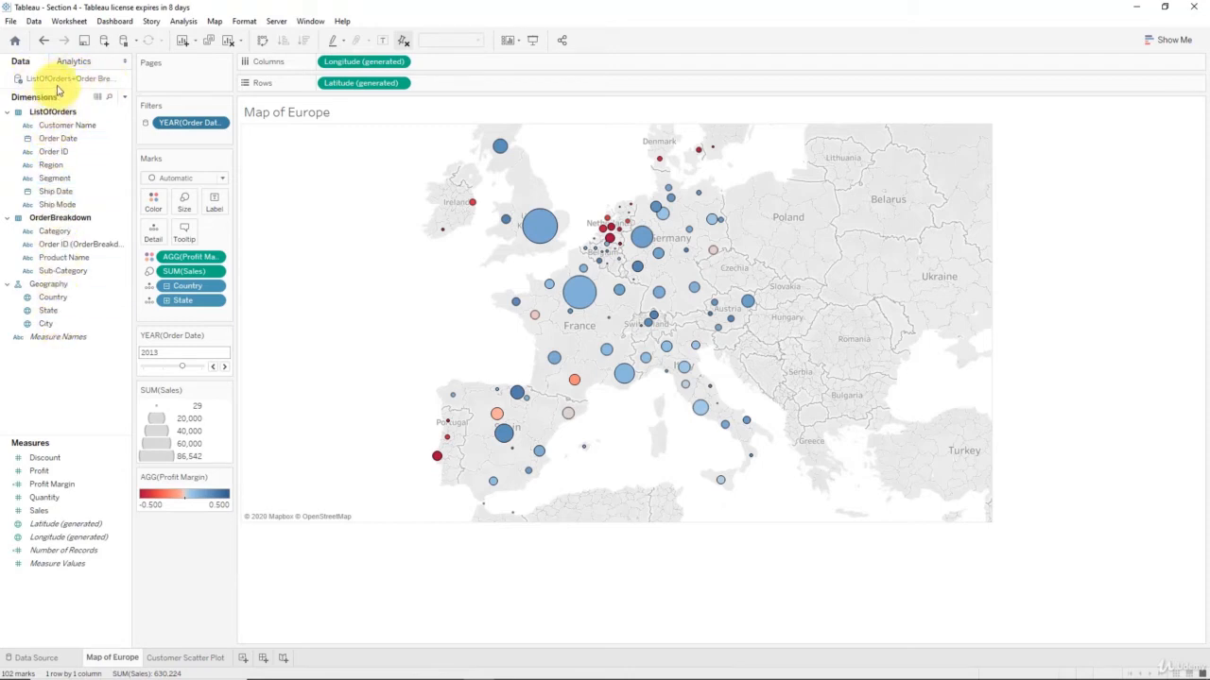
click(185, 657)
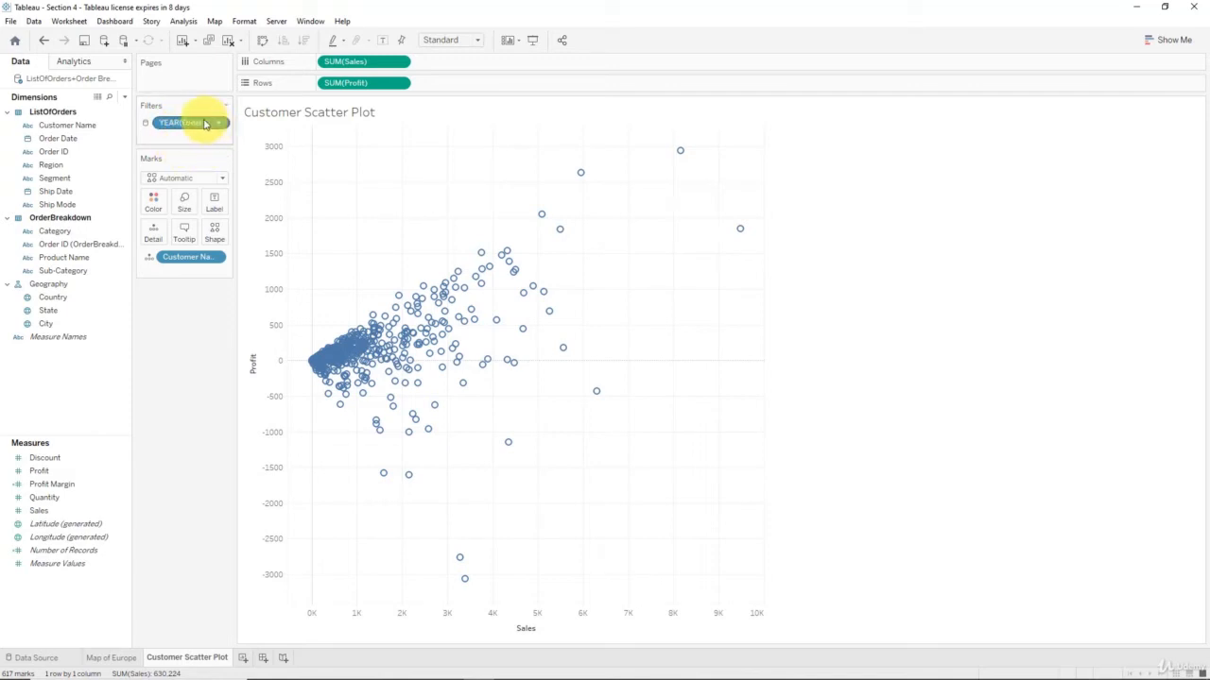
Show the year filter card under Marks and remove its All option
right_click(206, 122)
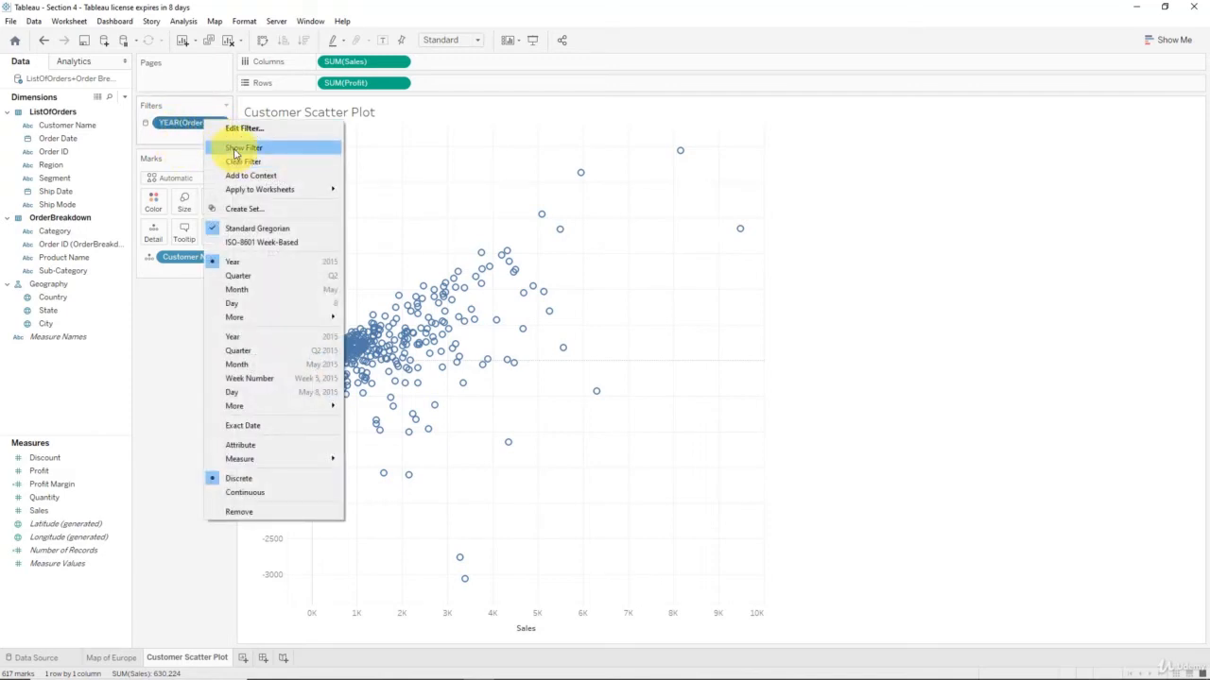
click(236, 151)
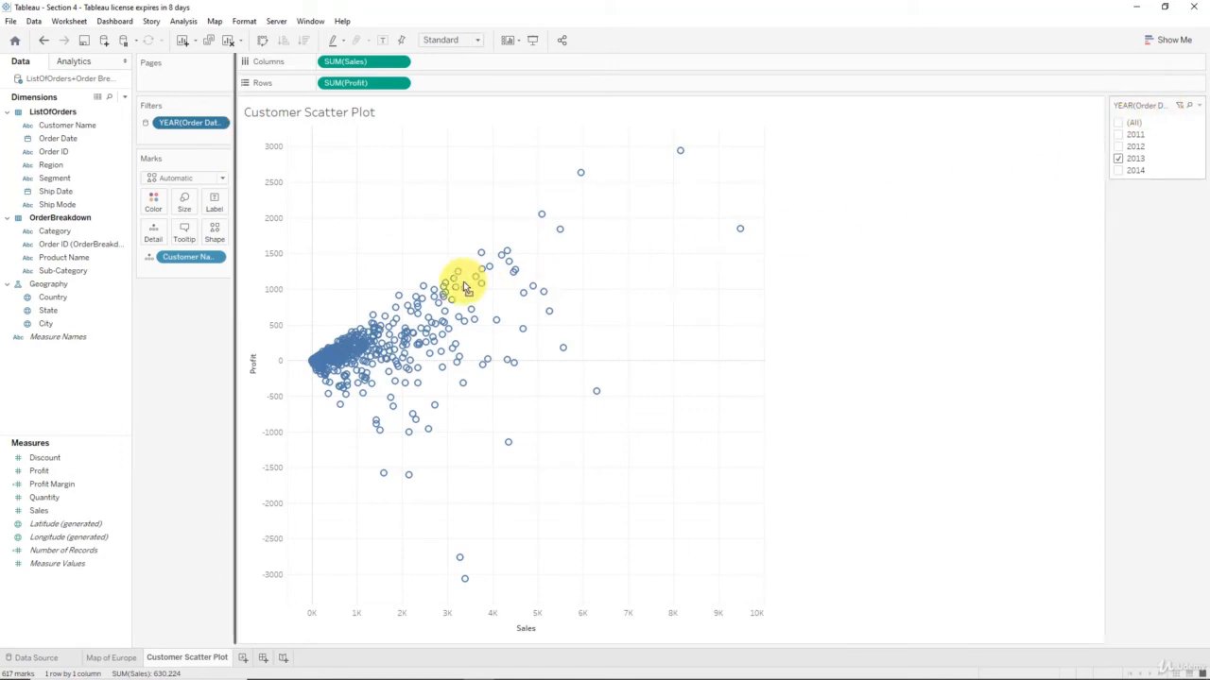
drag(464, 284, 198, 295)
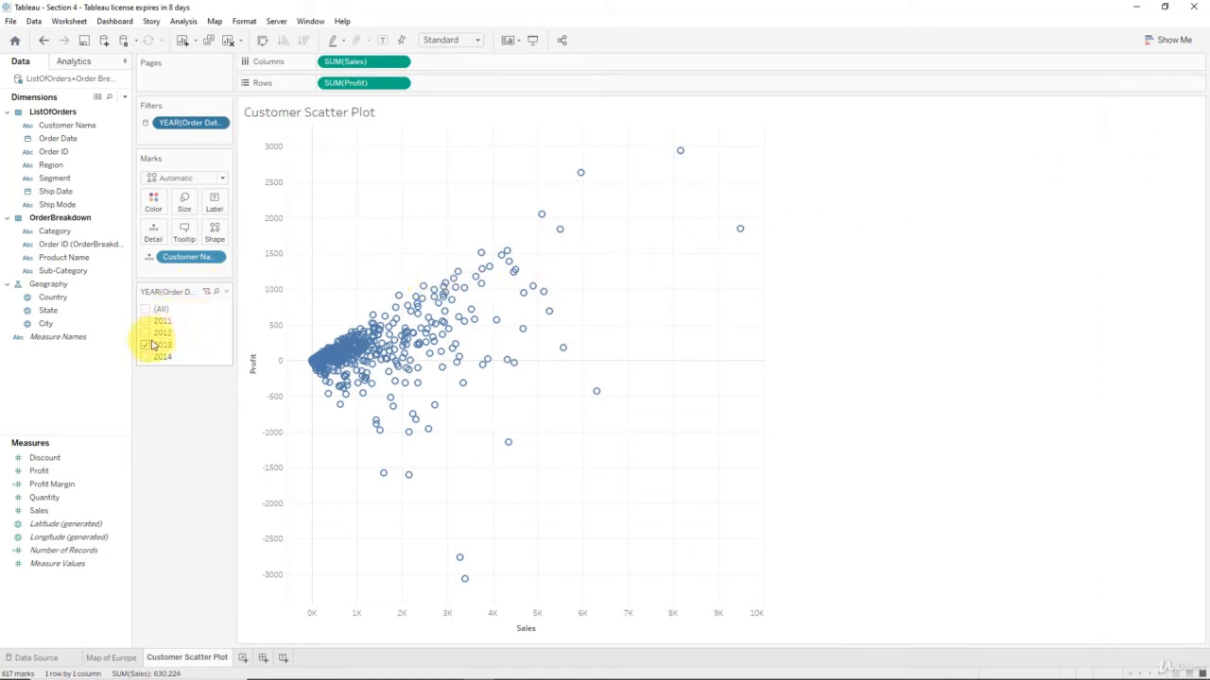
click(226, 292)
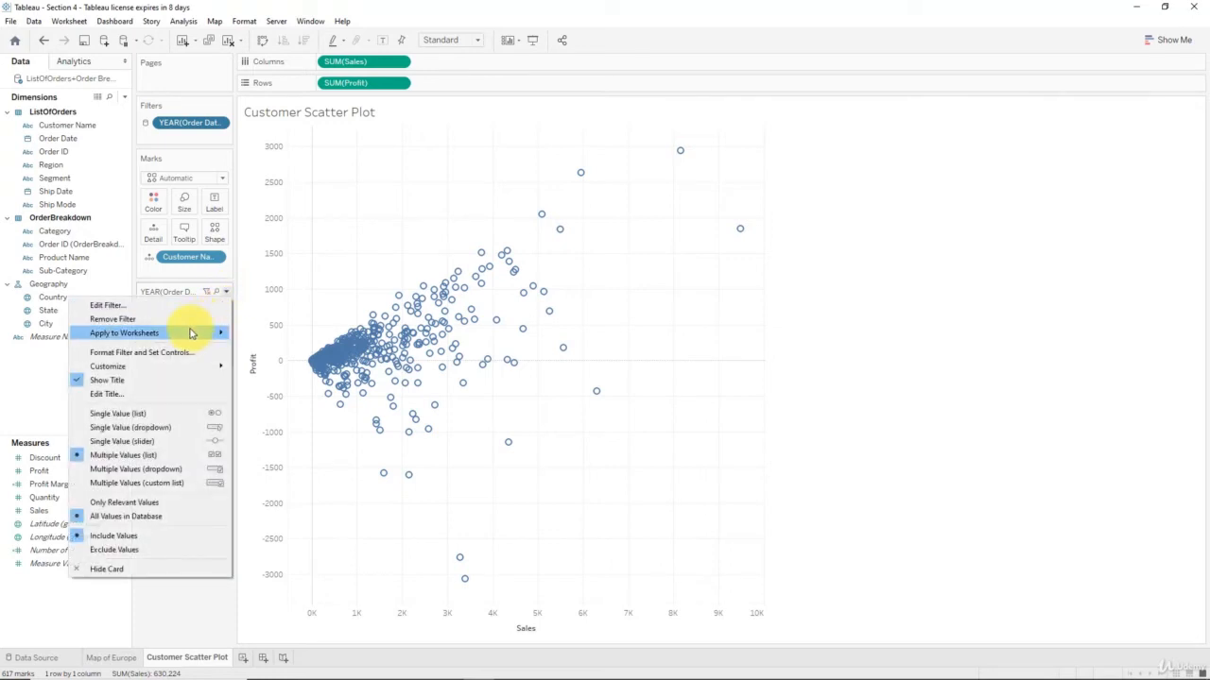
mouse_move(167, 366)
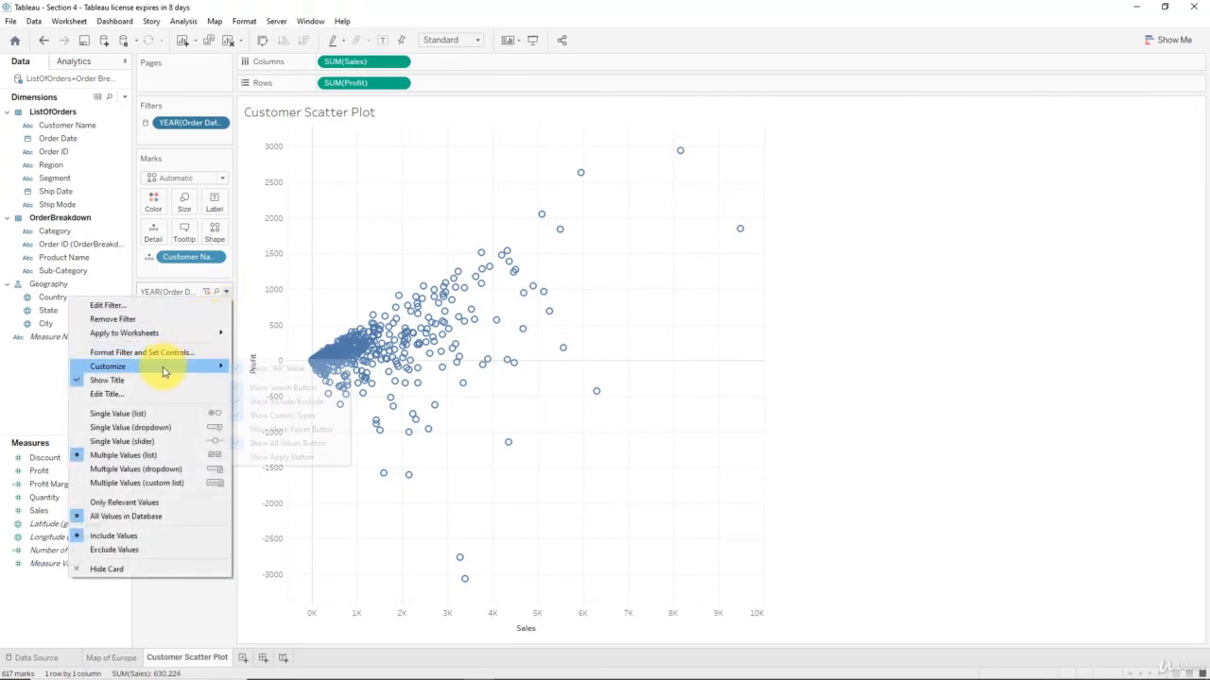
click(269, 370)
Switch the year filter to a Single Value (slider) and set it to 2012
click(225, 292)
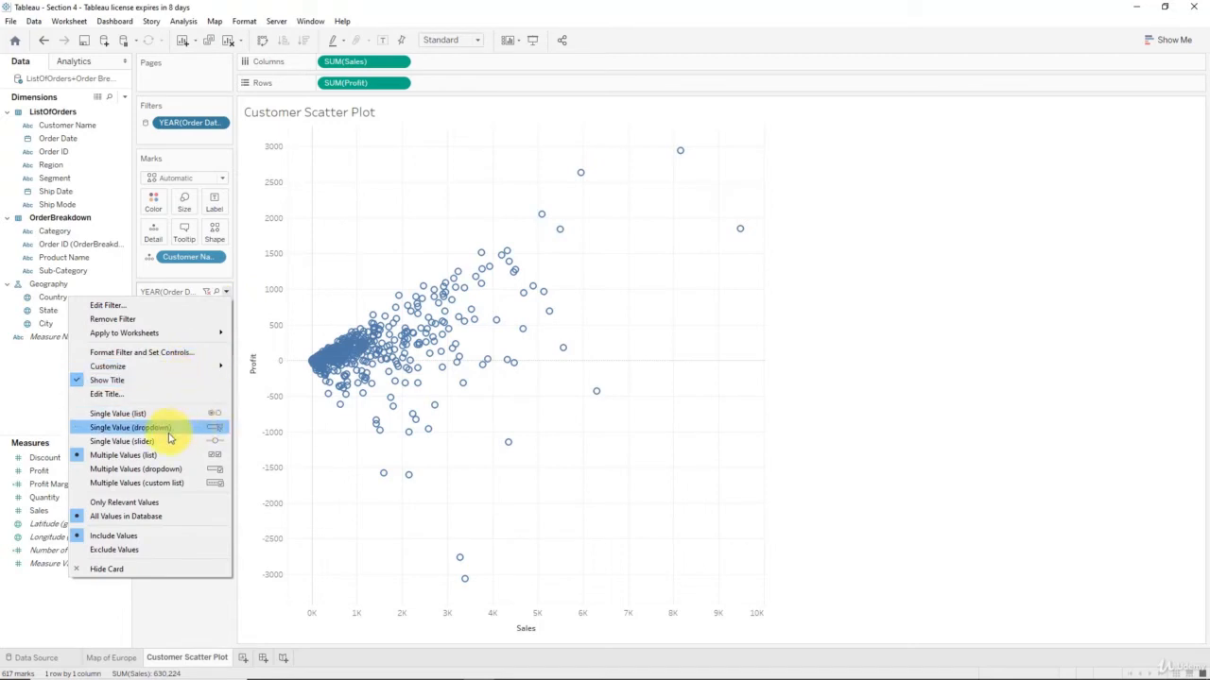
click(200, 441)
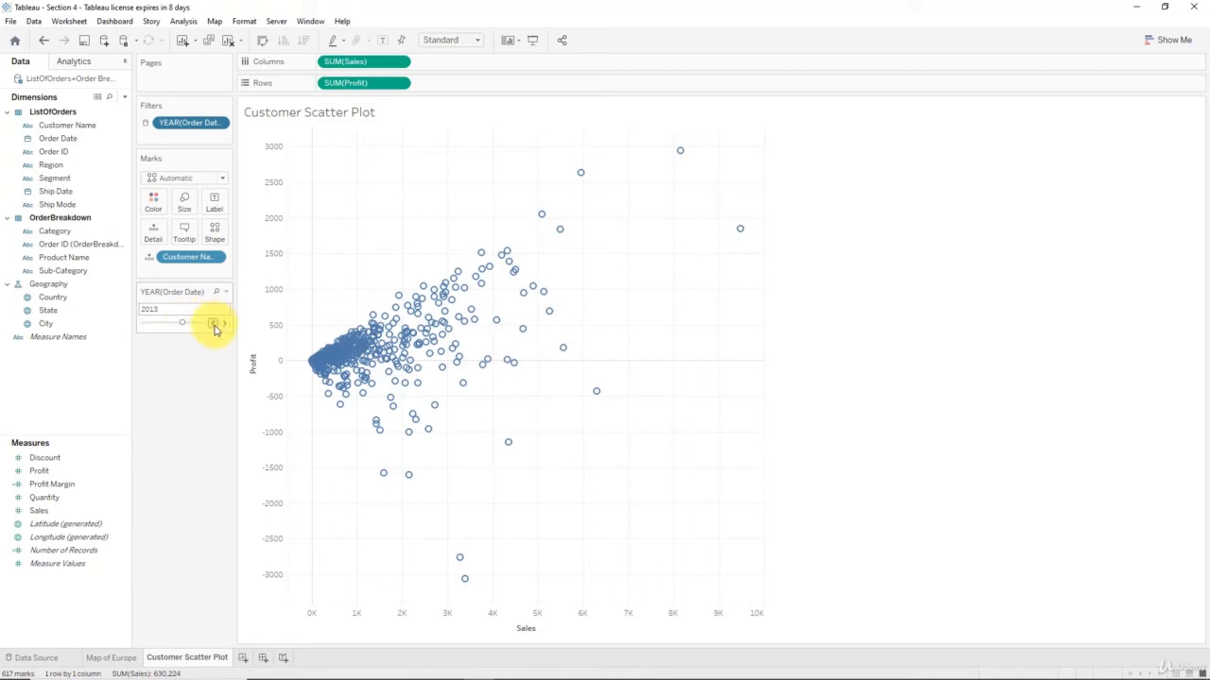
click(213, 324)
click(226, 325)
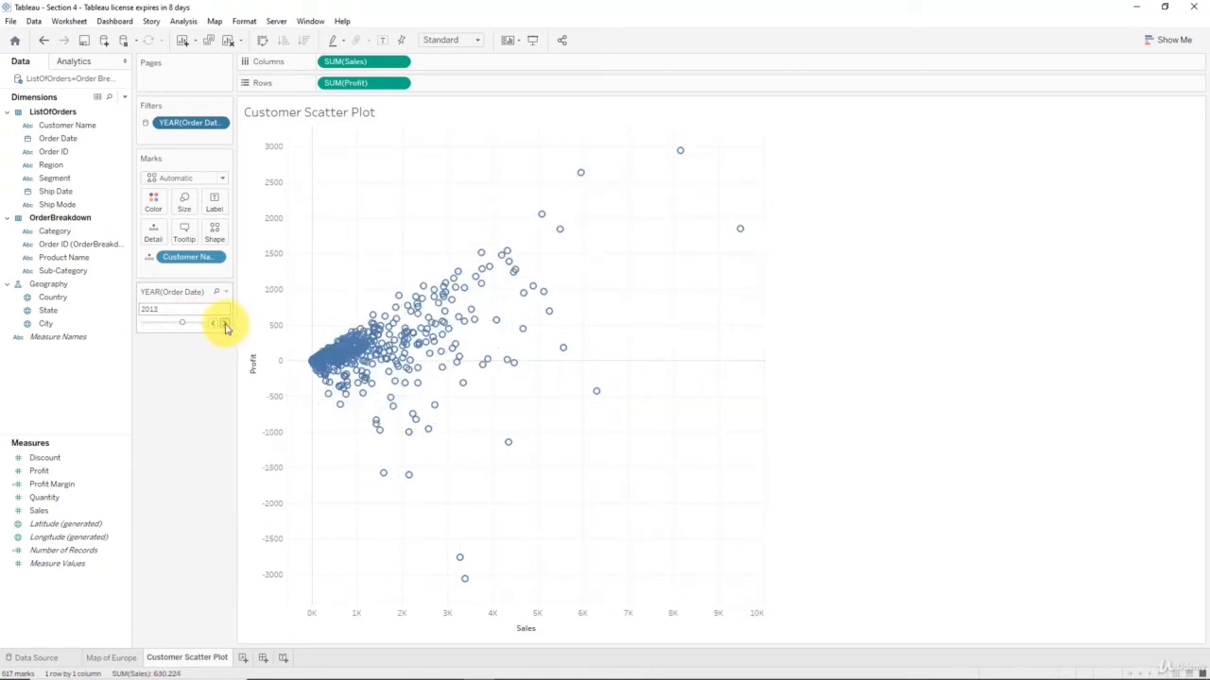
click(215, 325)
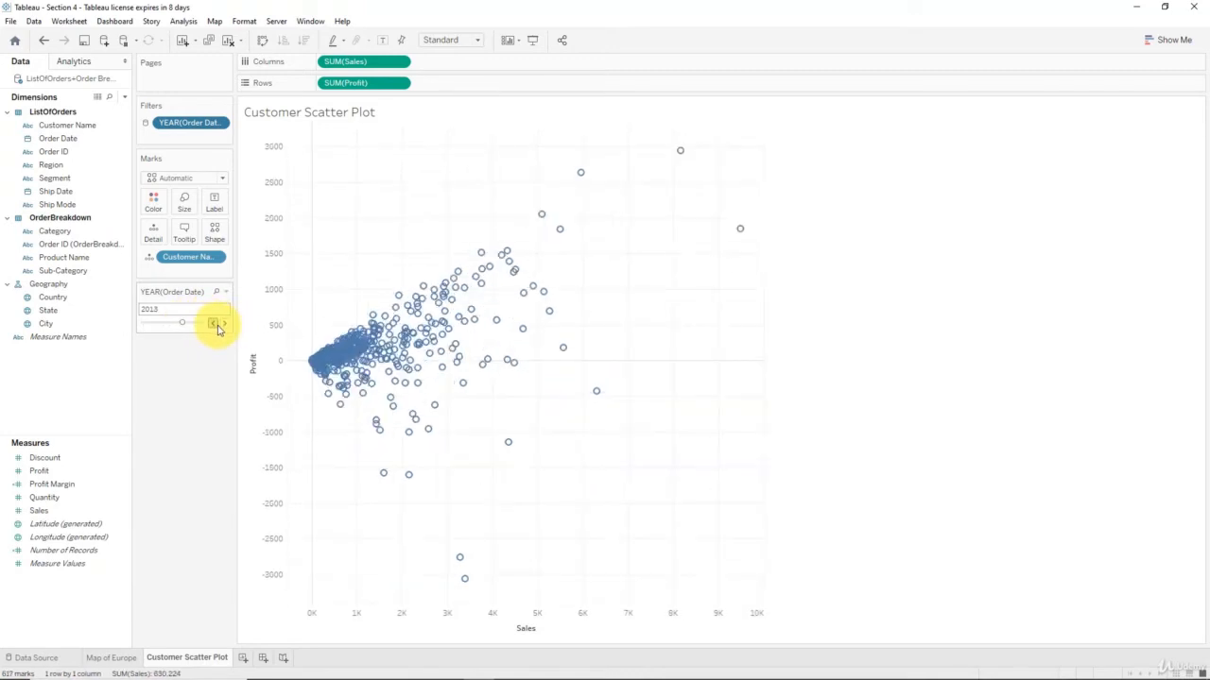
click(215, 325)
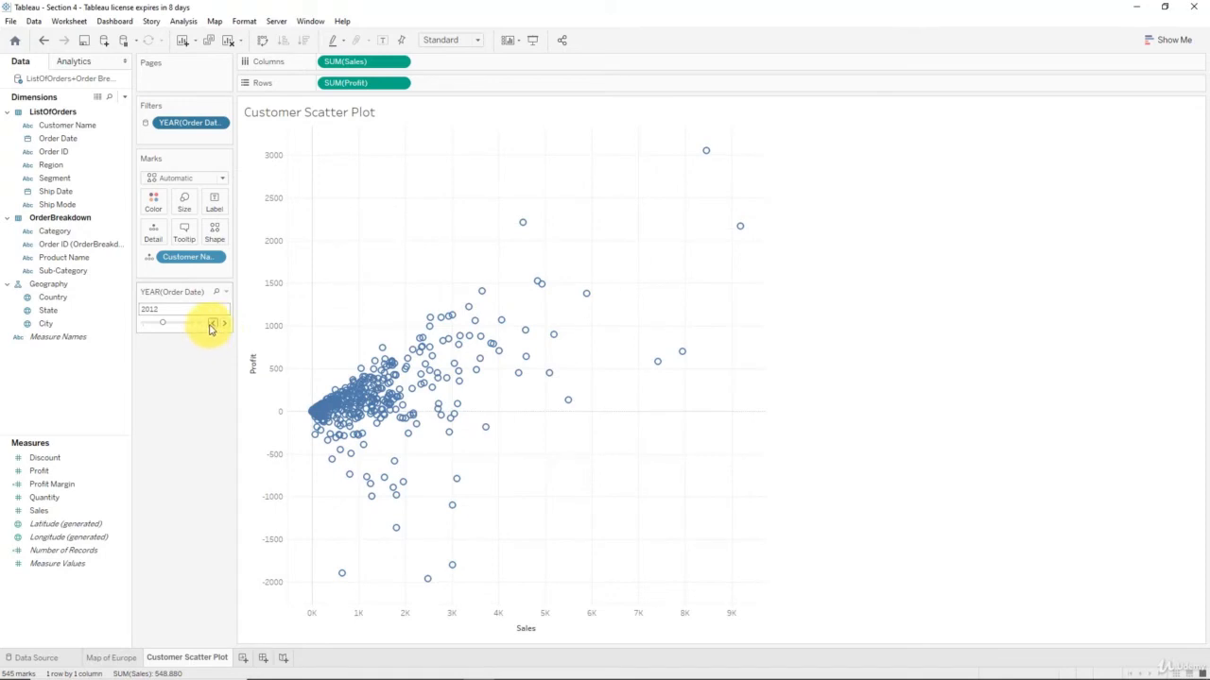
Set the map's year filter back to 2011, check the scatter plot, and add a new Sheet 3
click(110, 657)
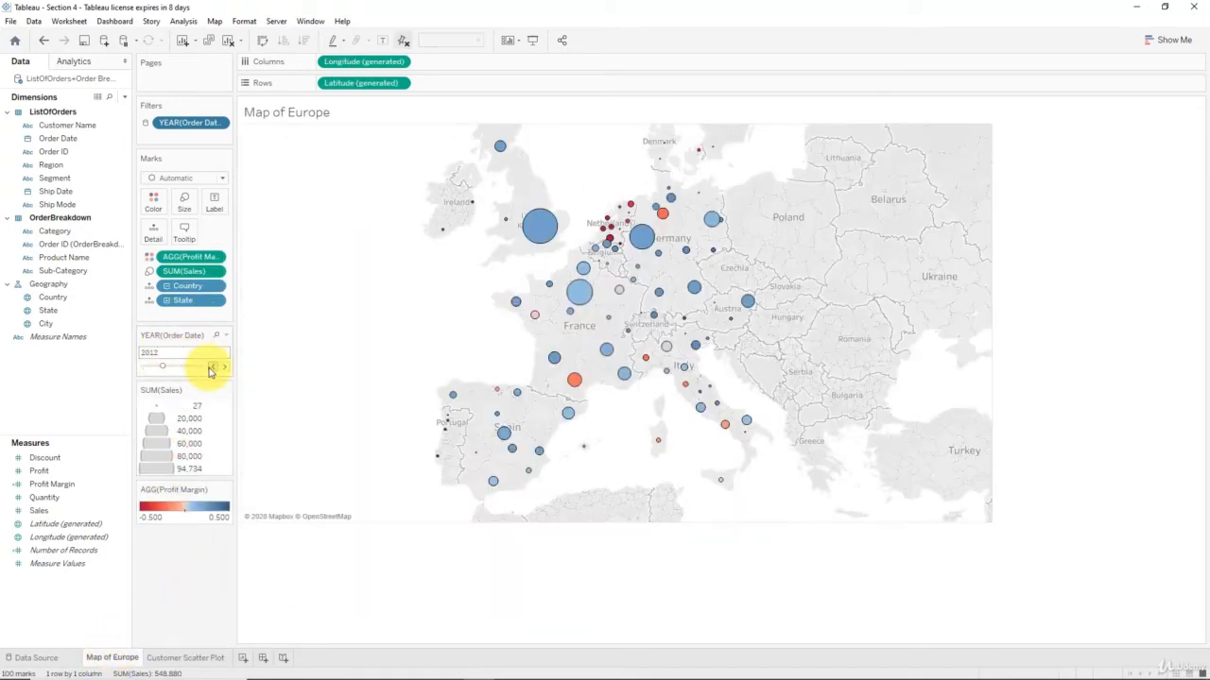
click(213, 366)
click(172, 657)
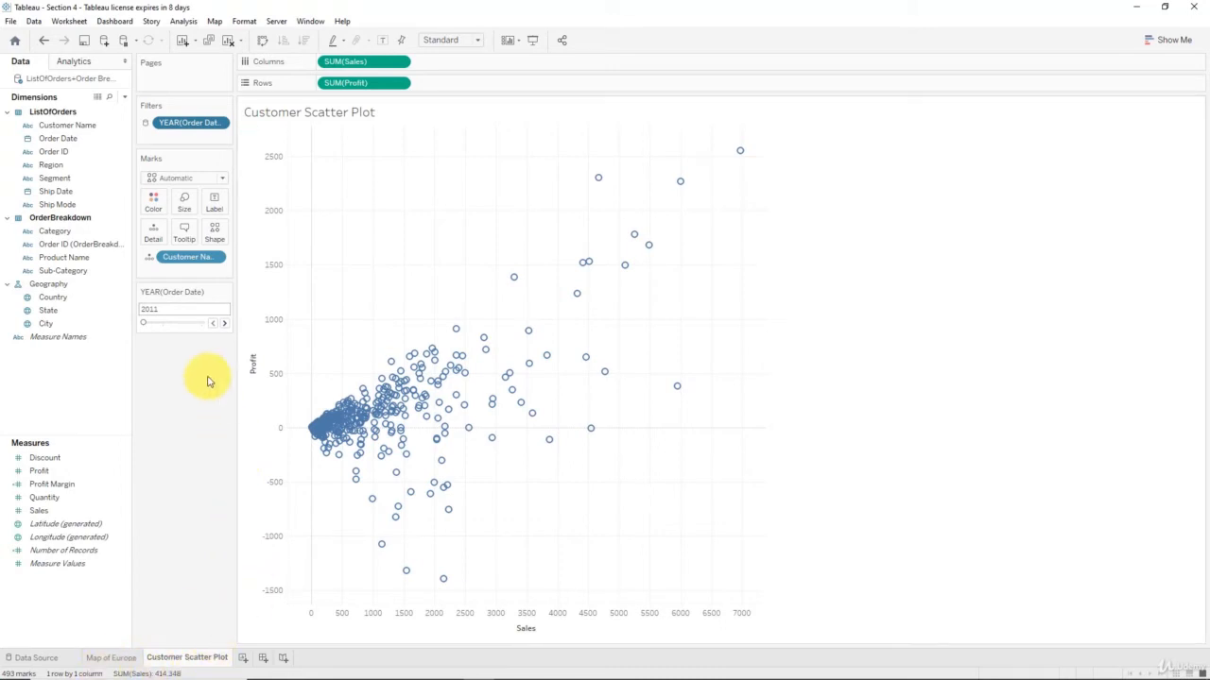
click(242, 659)
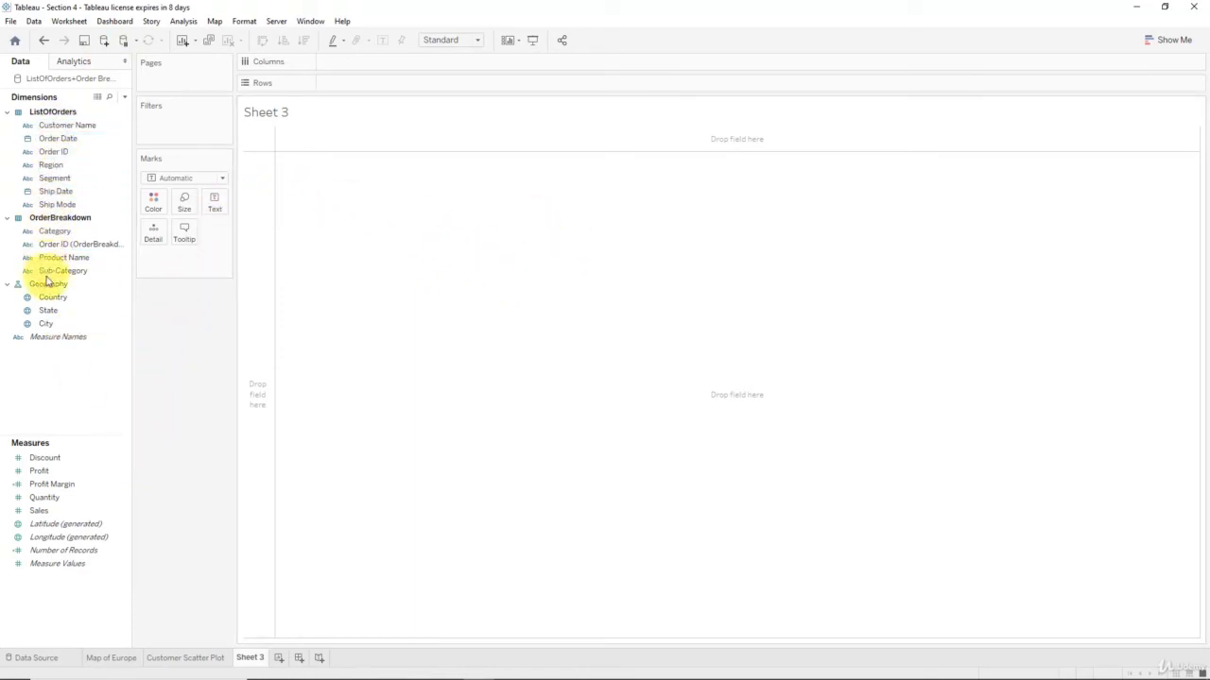
Drop Number of Records onto Sheet 3, showing a total of 1,462 records
click(107, 233)
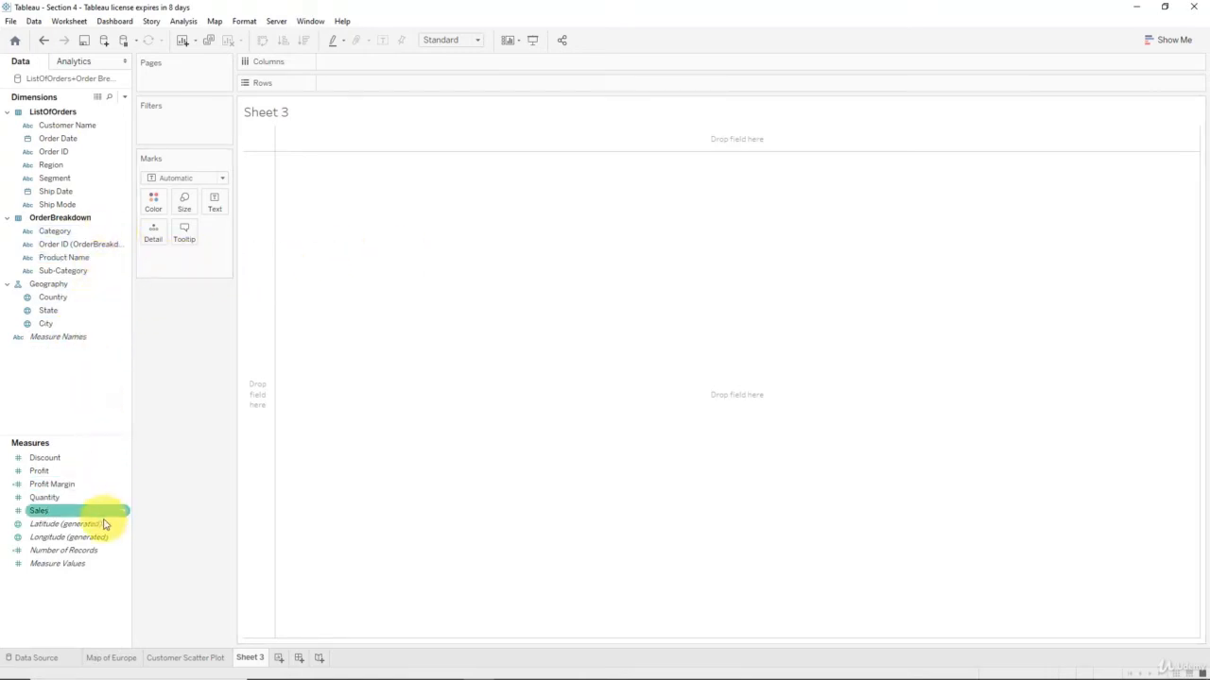
drag(95, 550, 465, 397)
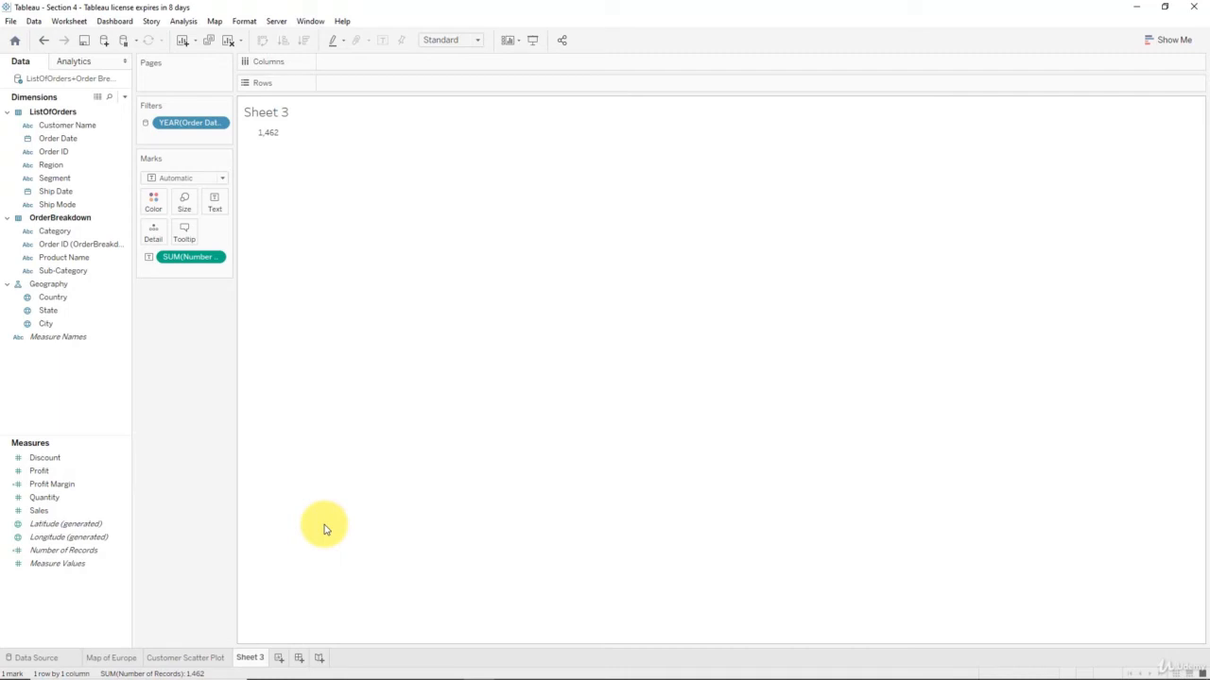
Delete the Sheet 3 worksheet so the Customer Scatter Plot sheet is shown
right_click(254, 660)
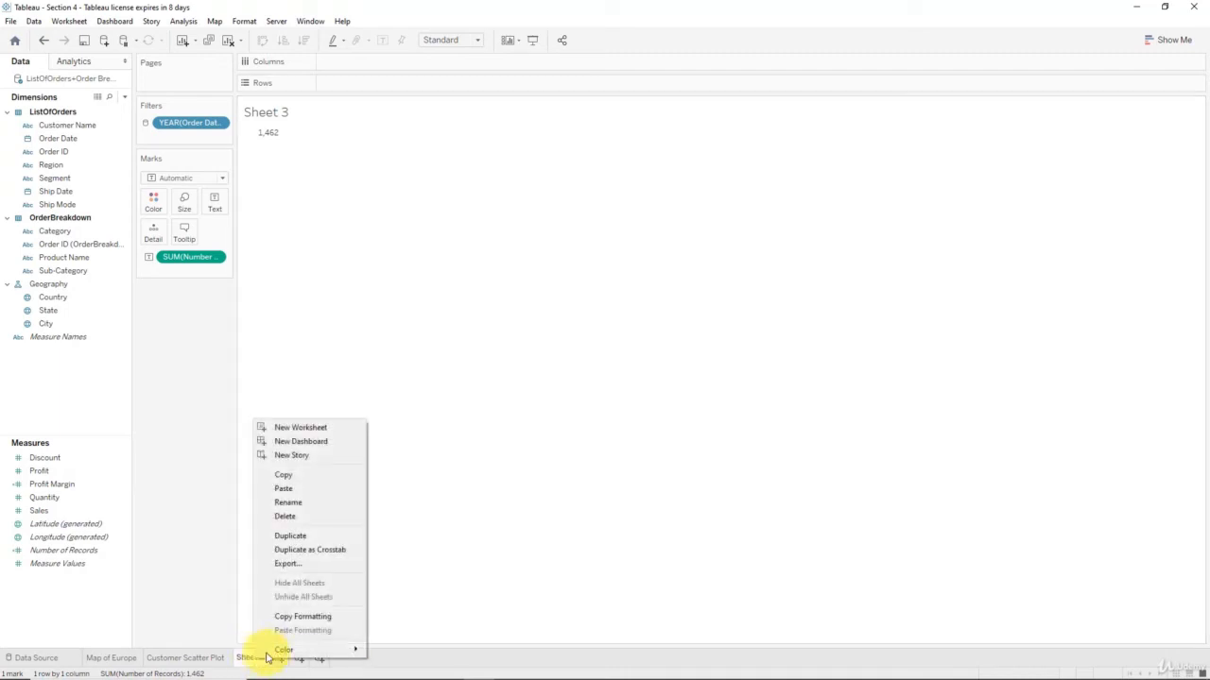
click(293, 517)
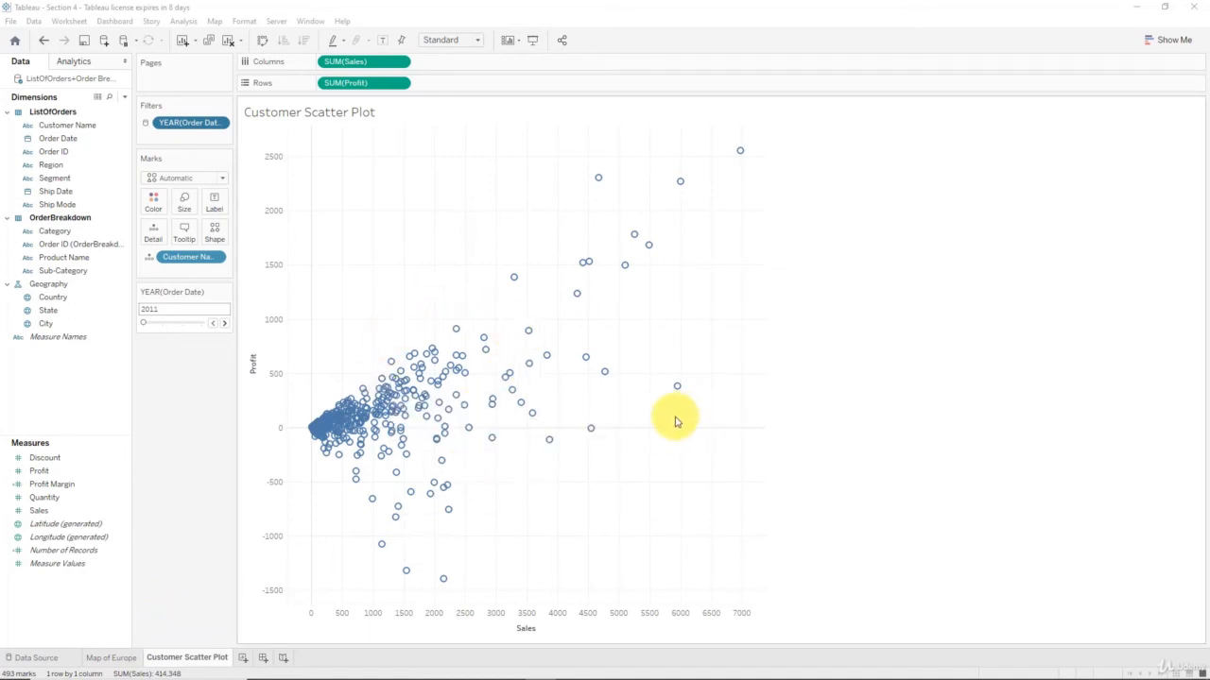
mouse_move(327, 432)
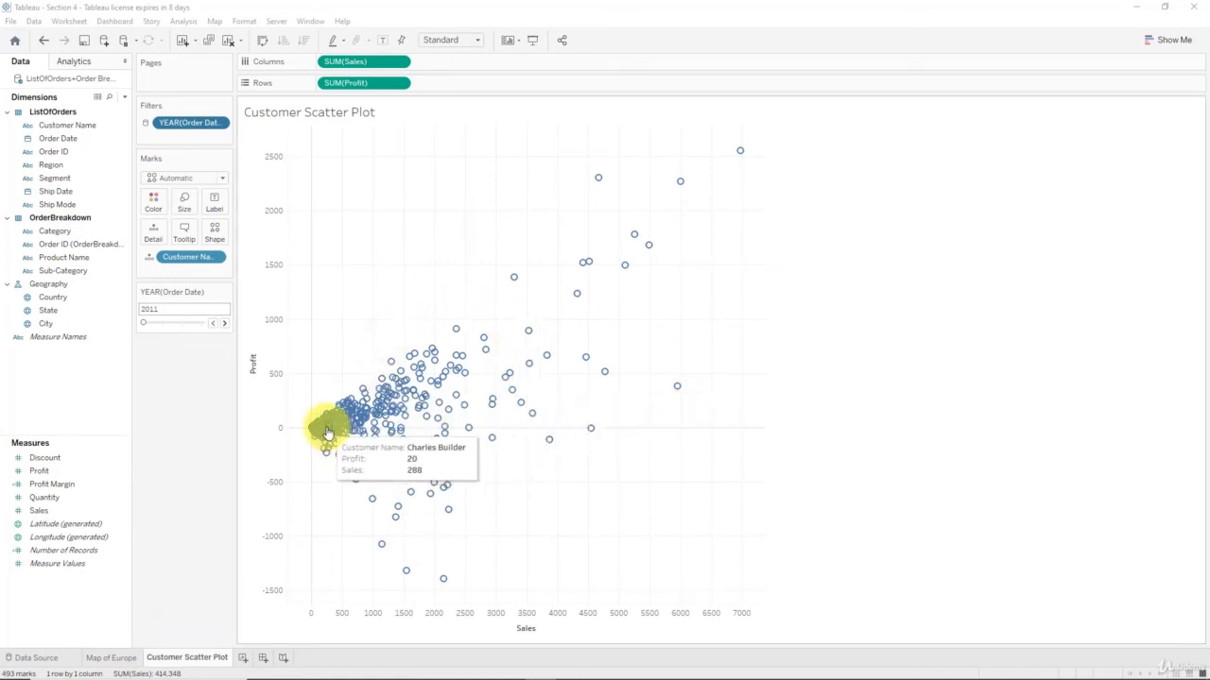
mouse_move(395, 397)
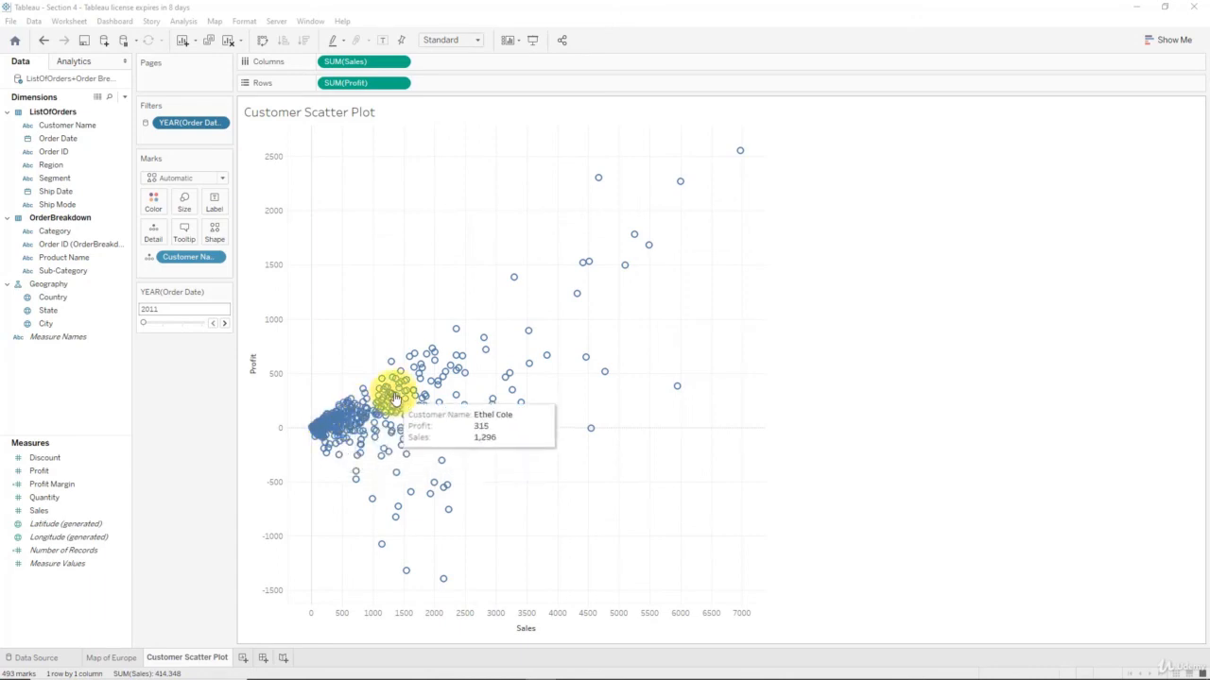
mouse_move(418, 375)
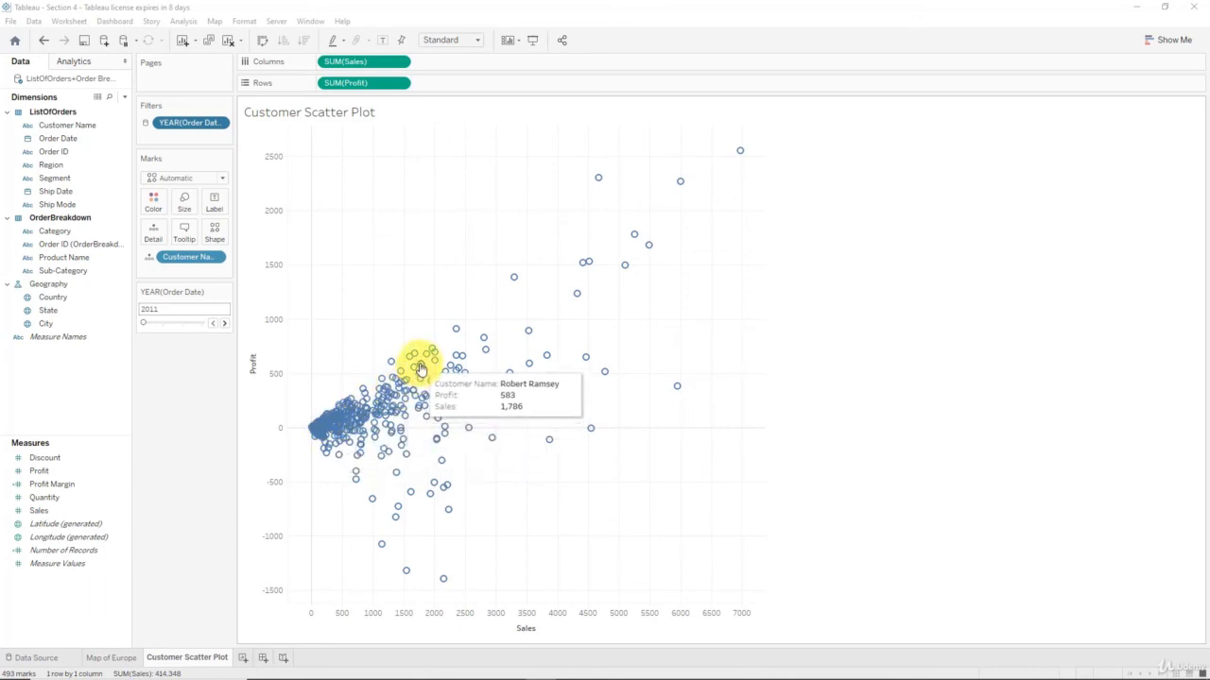
mouse_move(432, 354)
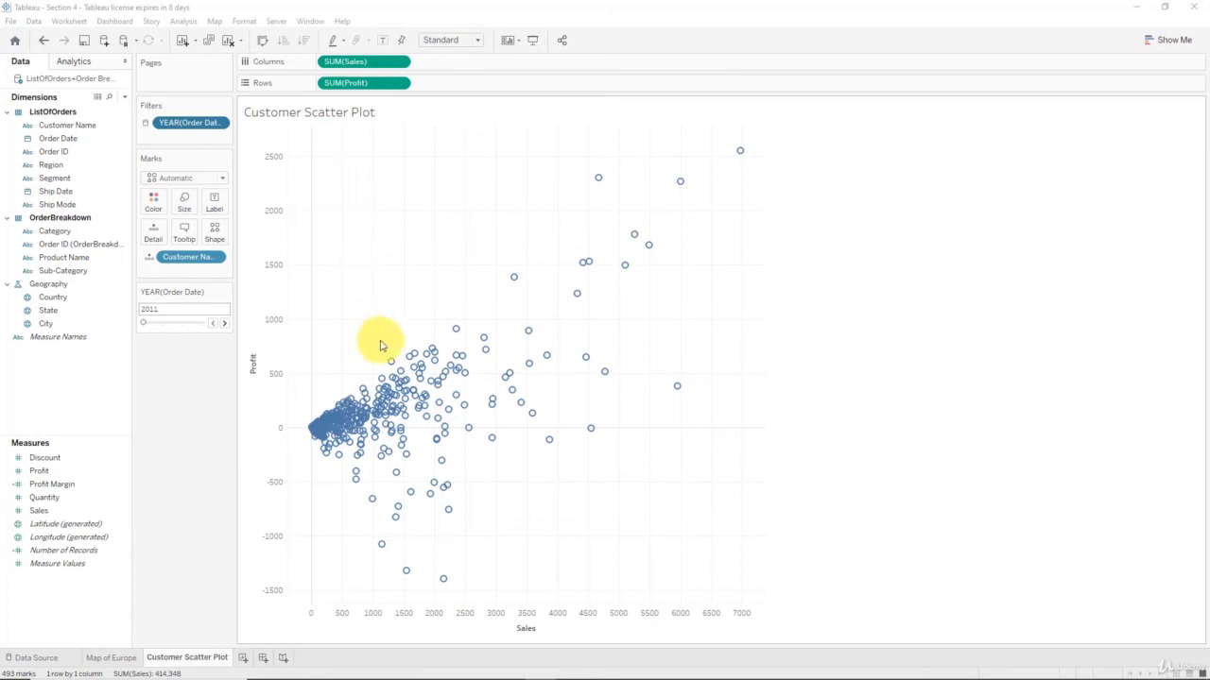
mouse_move(419, 380)
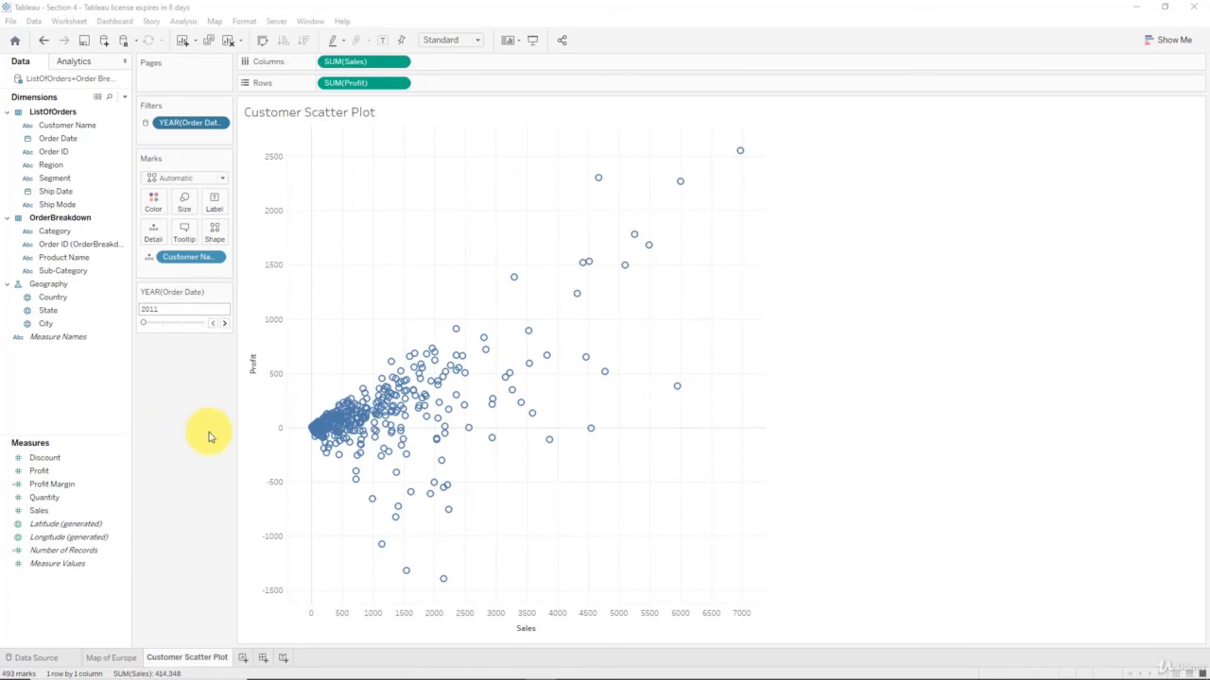
Put Profit Margin on Color, shading customer marks orange-to-blue from -1.311 to 0.506
click(52, 486)
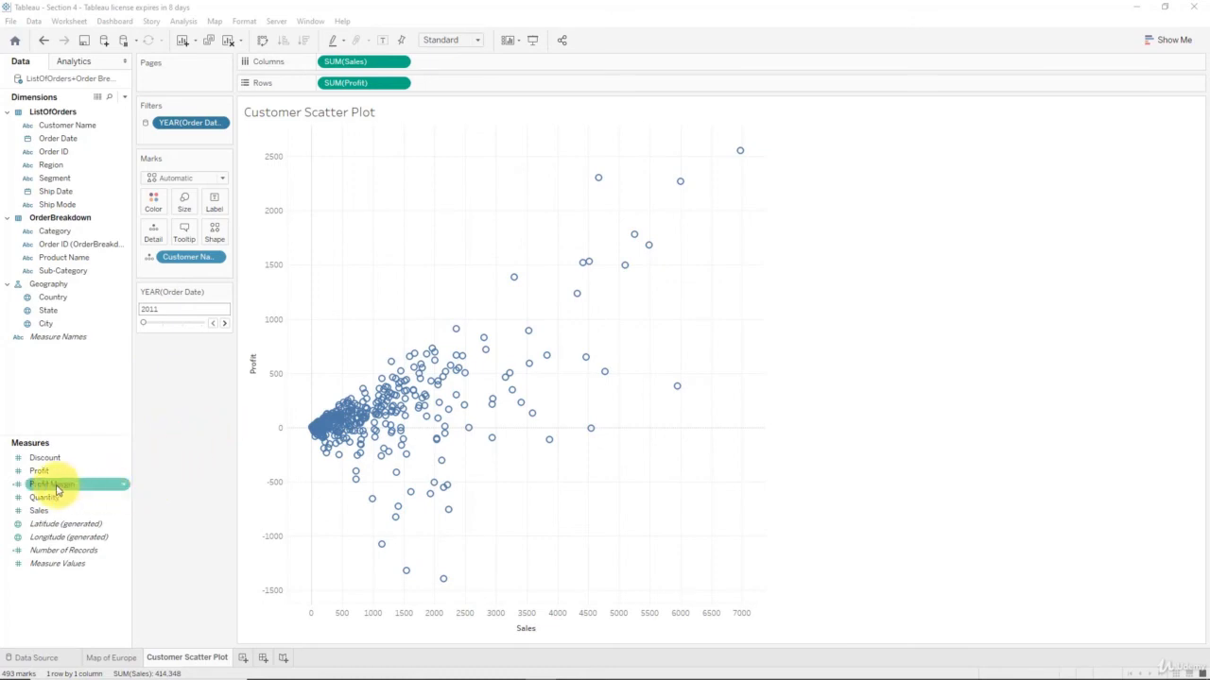
drag(57, 490, 155, 205)
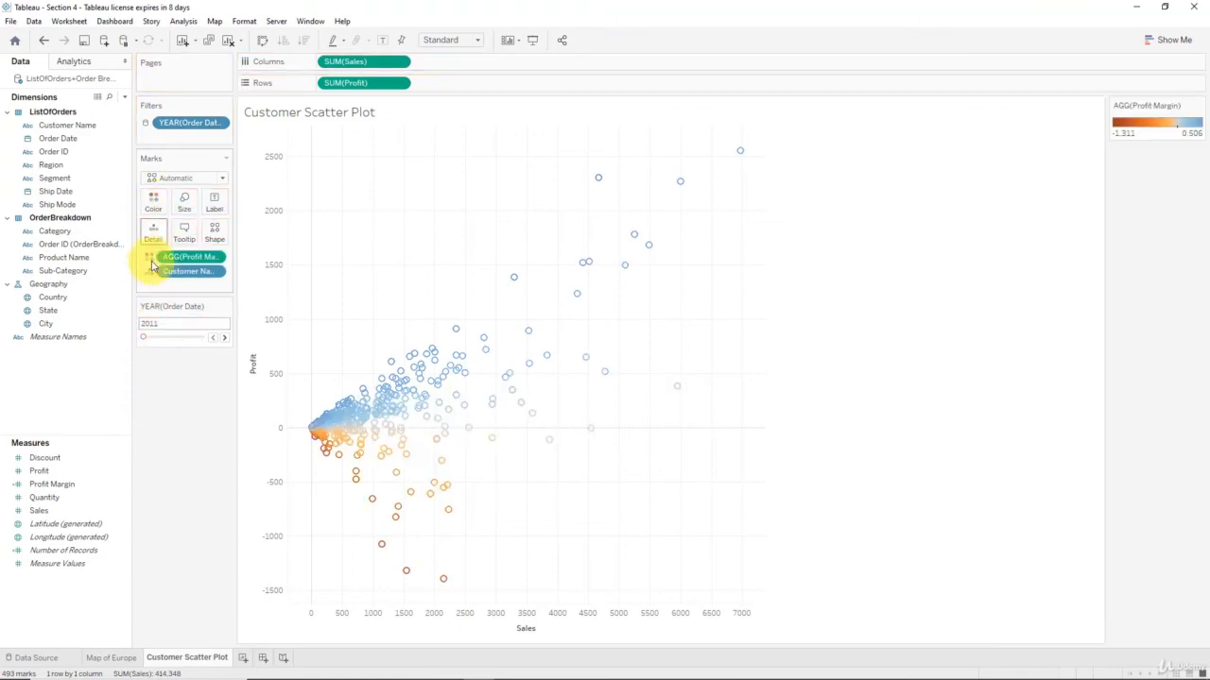
mouse_move(342, 426)
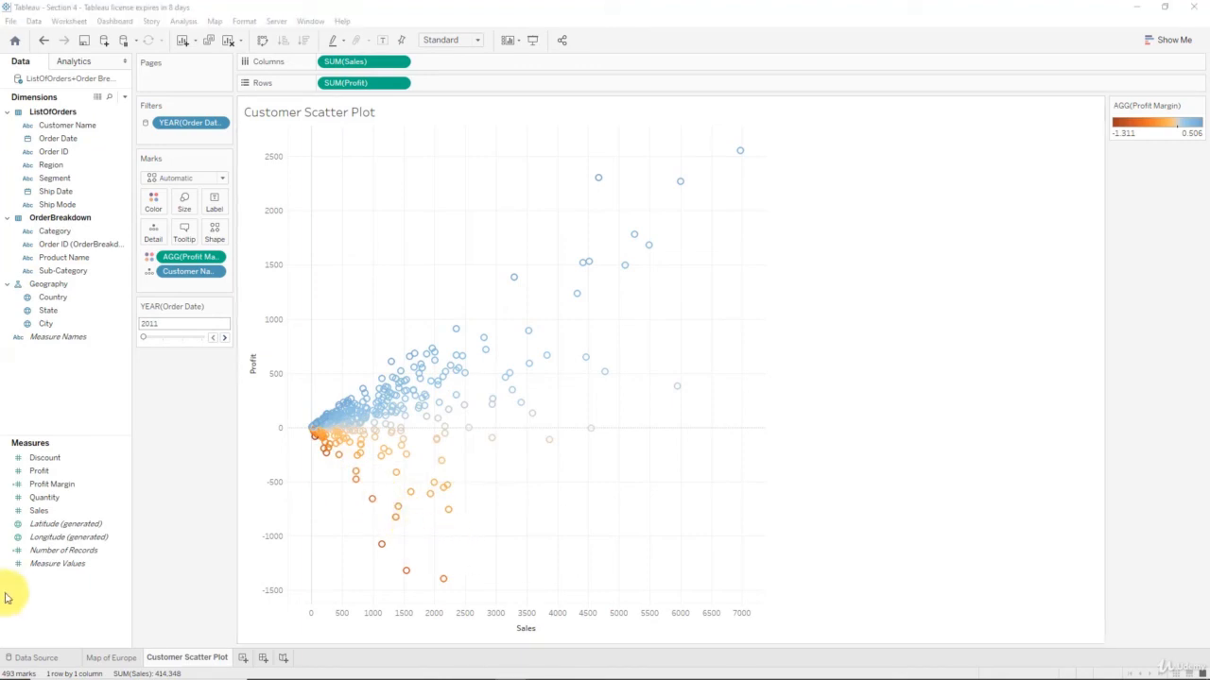
Change the mark shape to filled circles
click(214, 233)
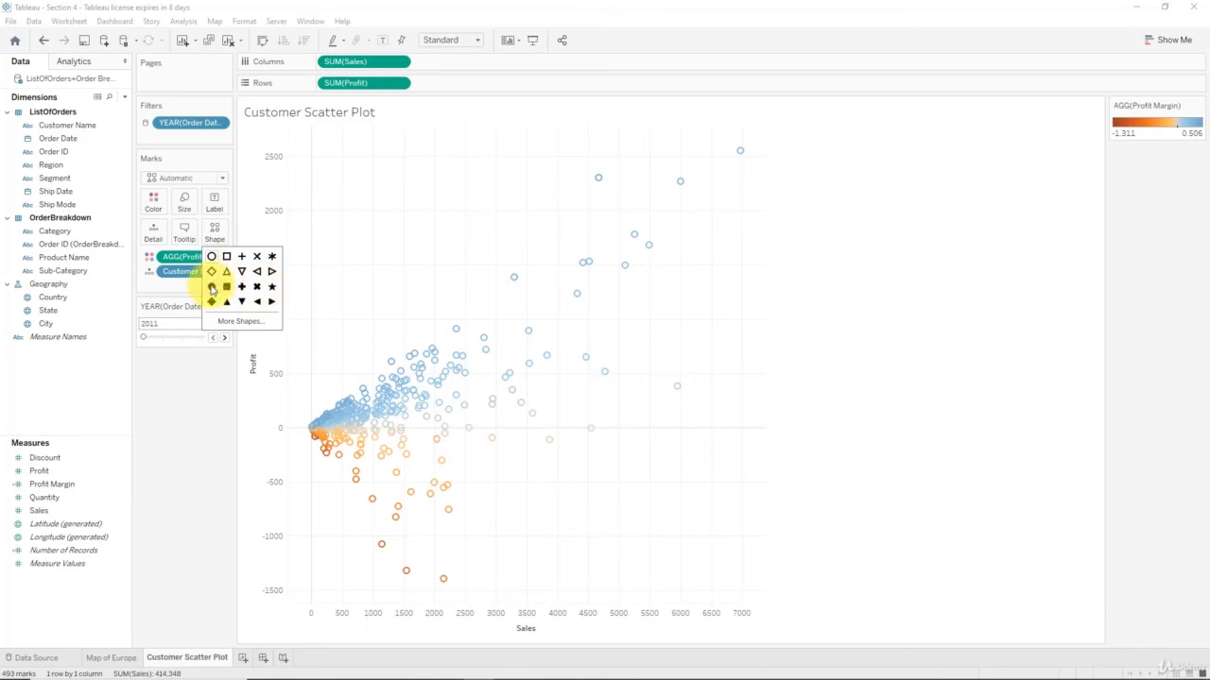
click(212, 288)
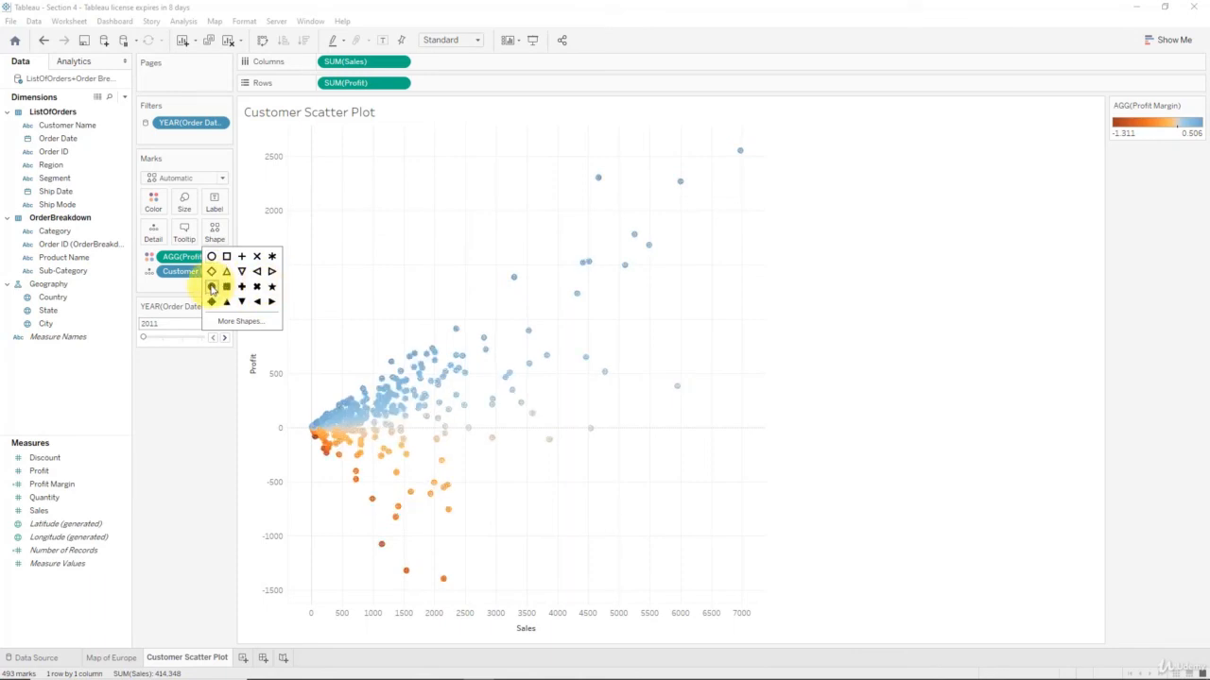
click(190, 386)
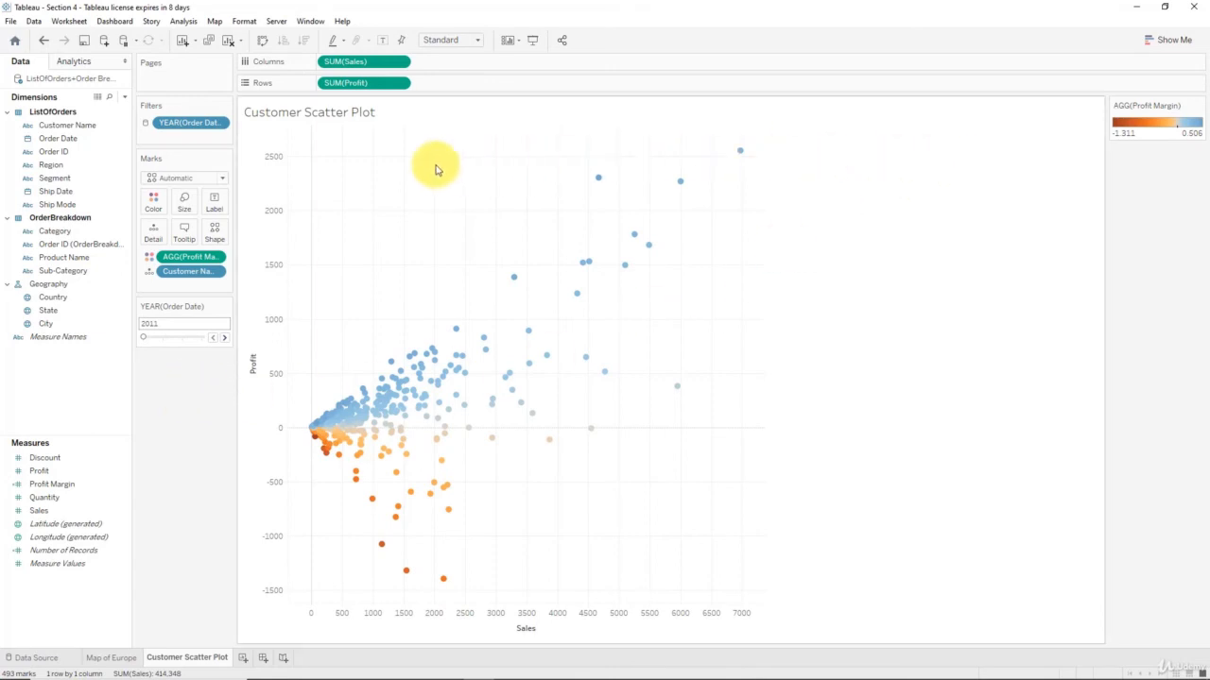
Move the Profit Margin legend beside the year filter and apply the Red-Blue Diverging palette
drag(1181, 104, 190, 360)
click(153, 202)
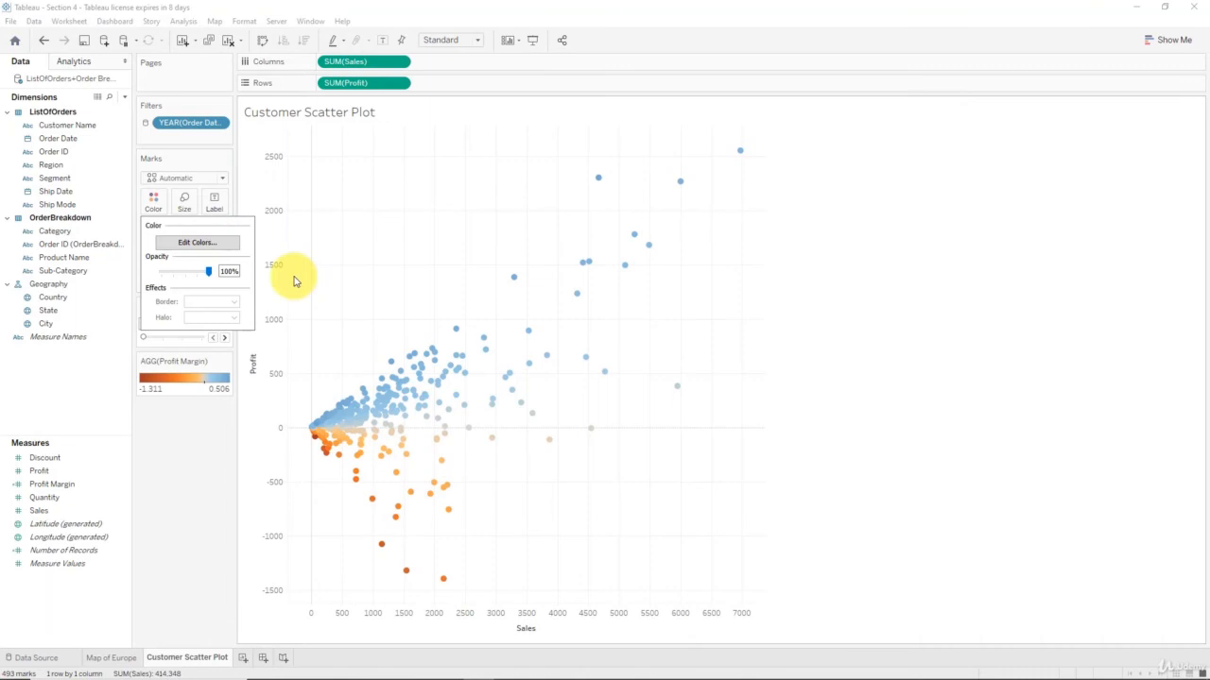
click(197, 242)
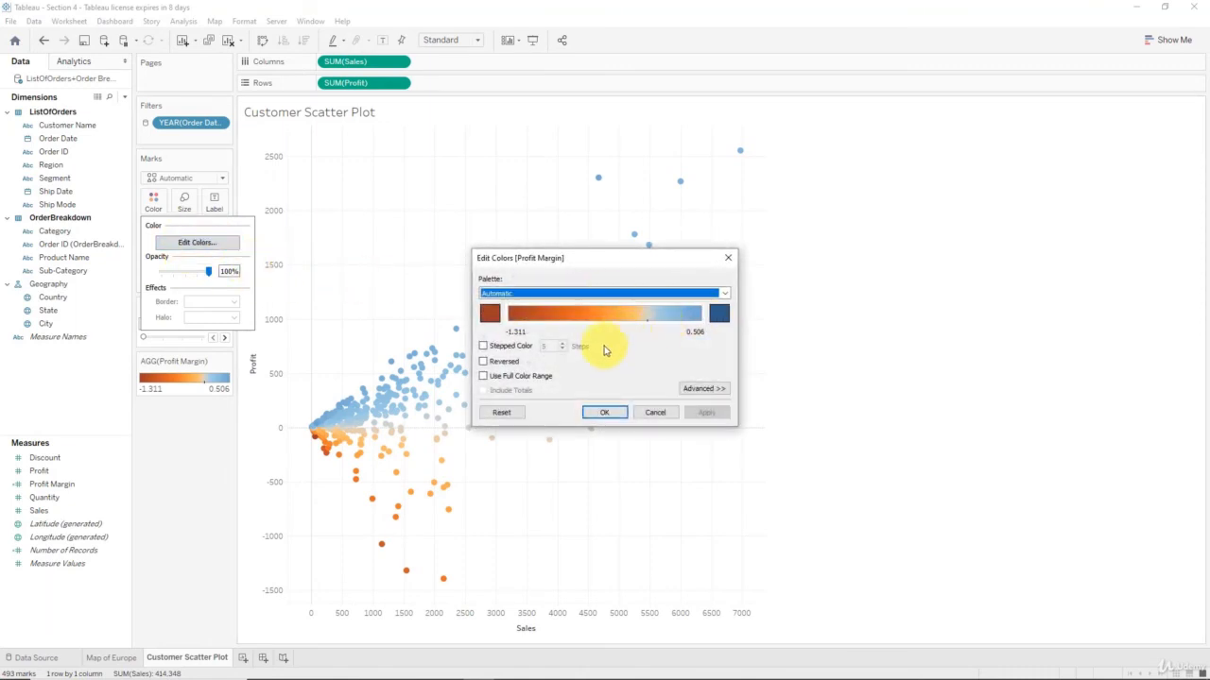
click(724, 293)
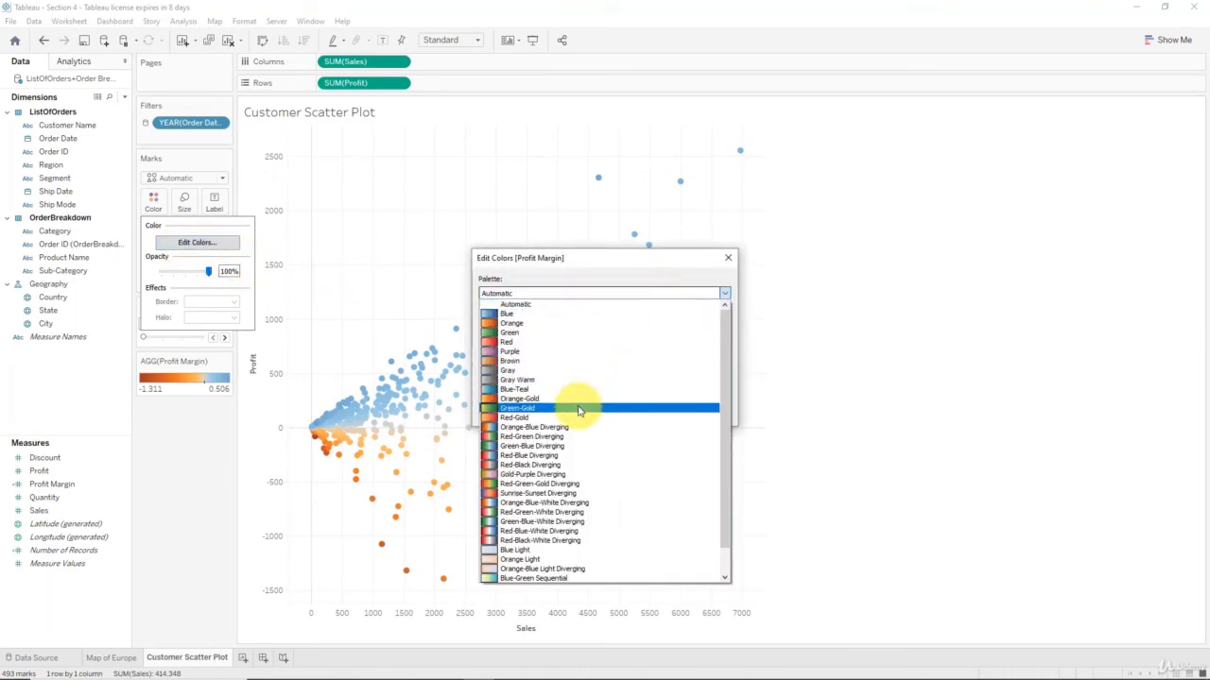
click(565, 455)
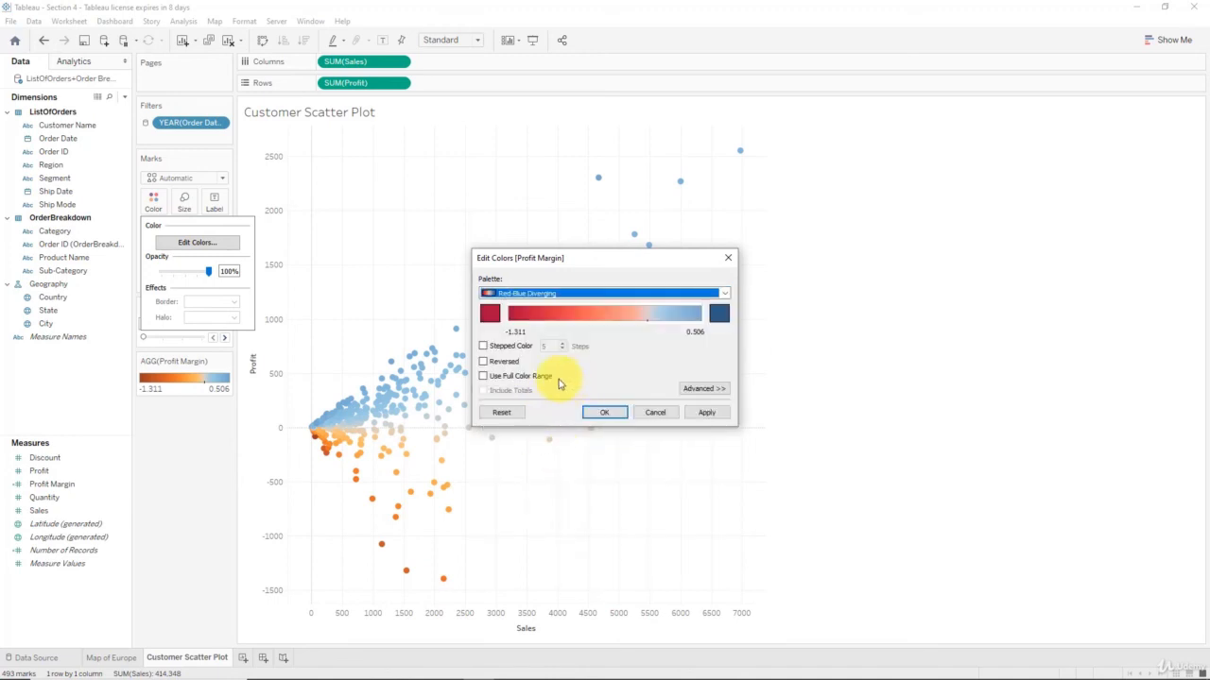
click(610, 413)
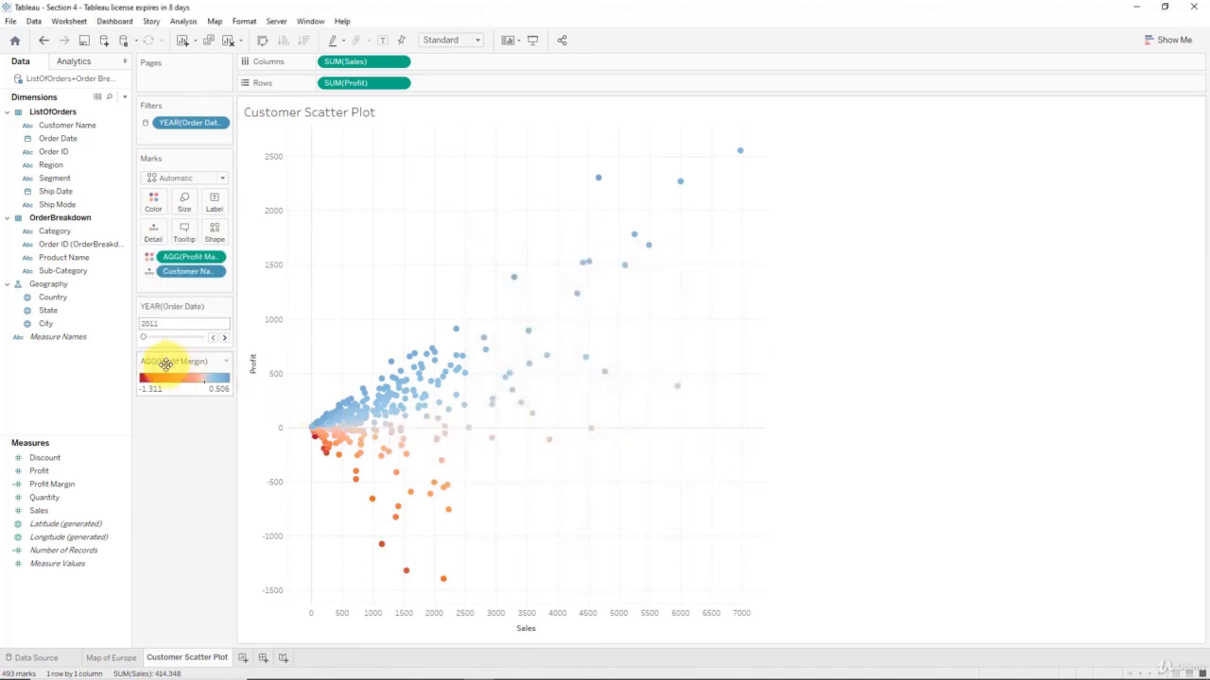
Increase the mark size using the Size slider
click(180, 202)
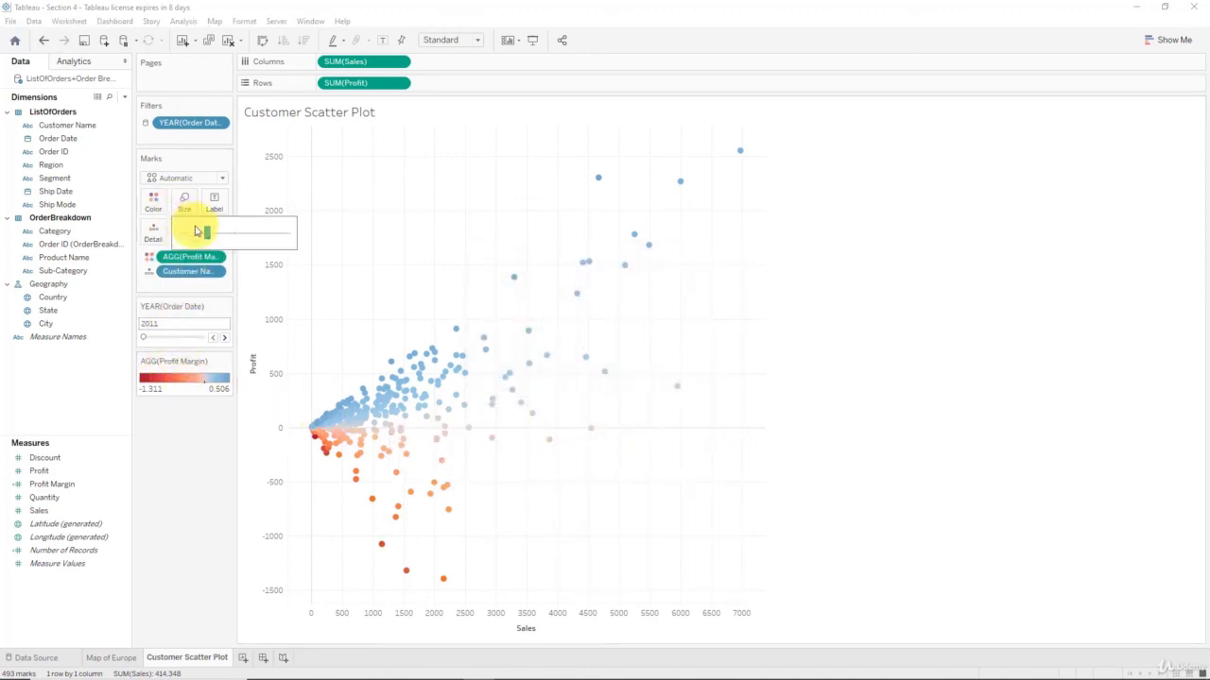
drag(208, 234, 235, 237)
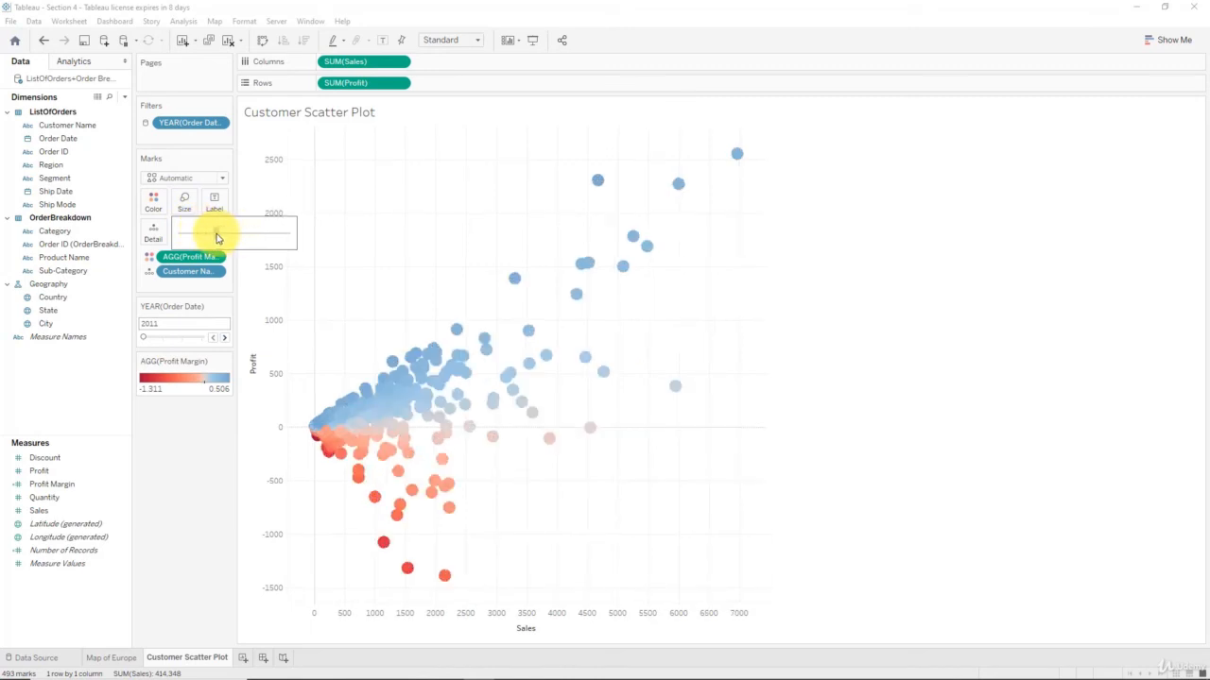
click(209, 419)
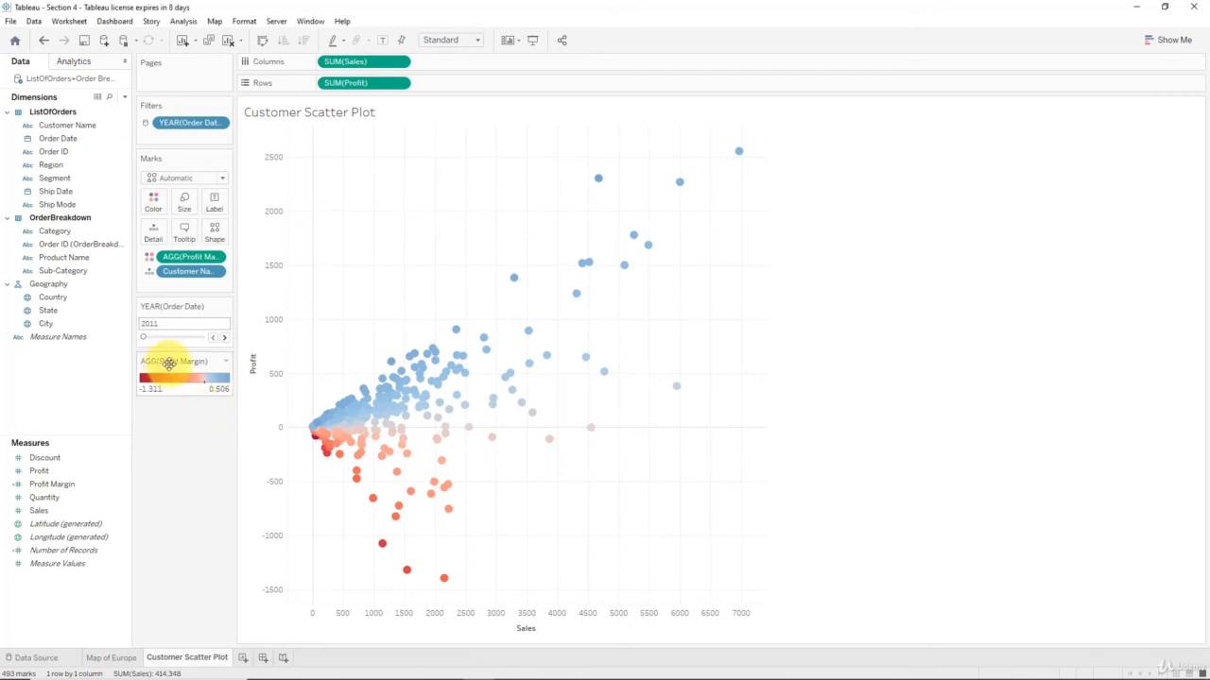
In Edit Colors Advanced options, fix Profit Margin's start at -0.5 and end at 0.5
click(155, 201)
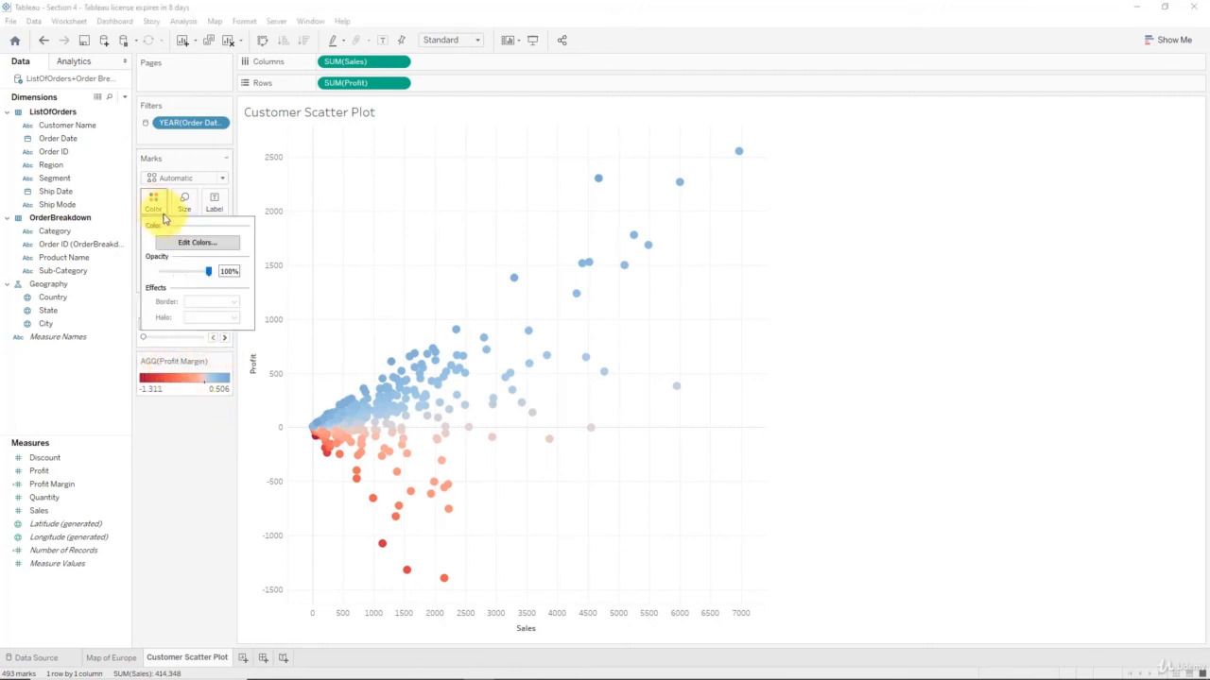
click(180, 245)
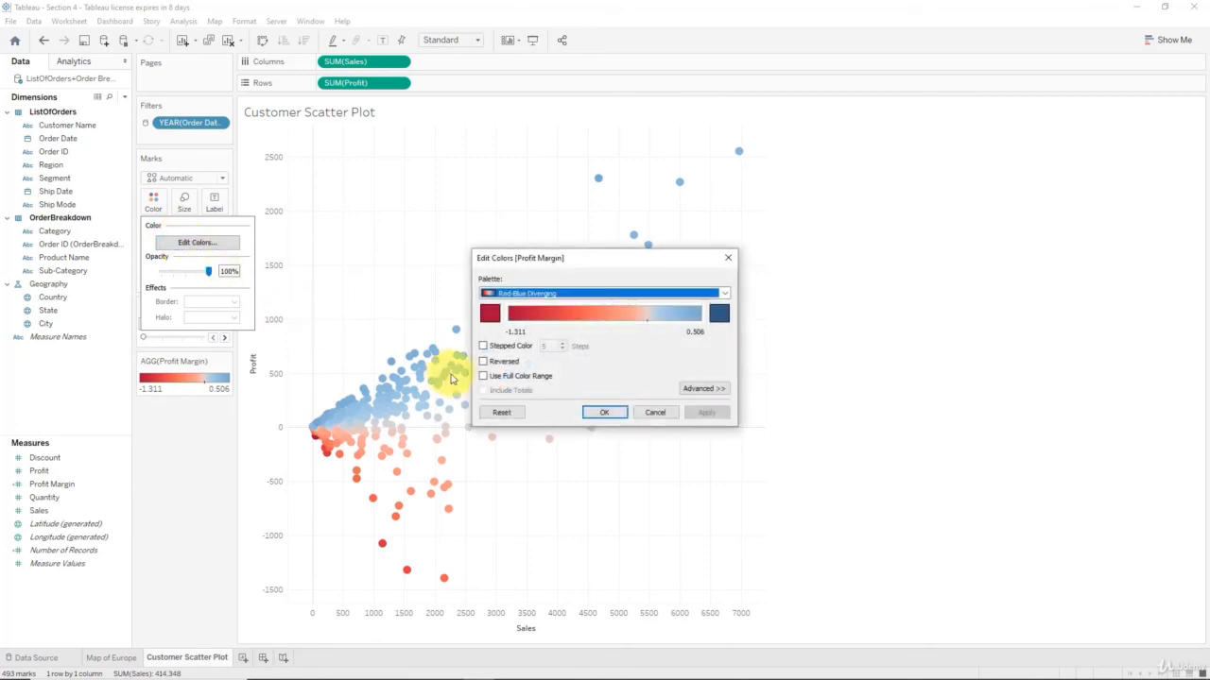
click(699, 390)
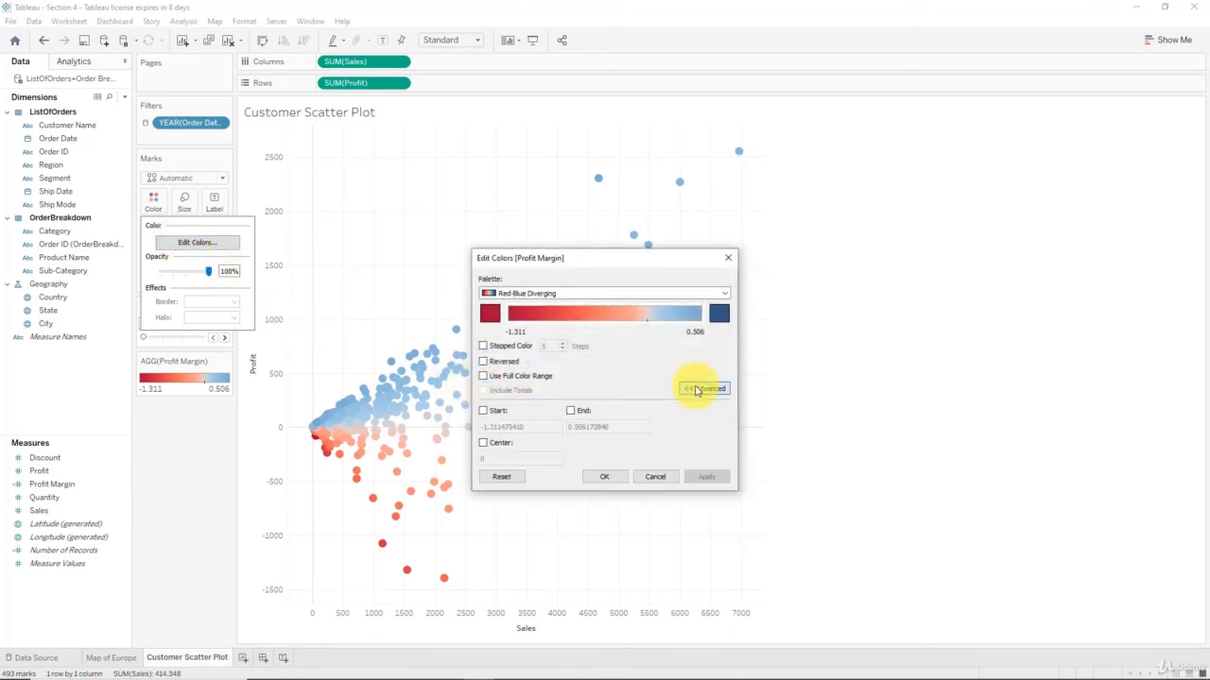
click(498, 410)
double_click(532, 425)
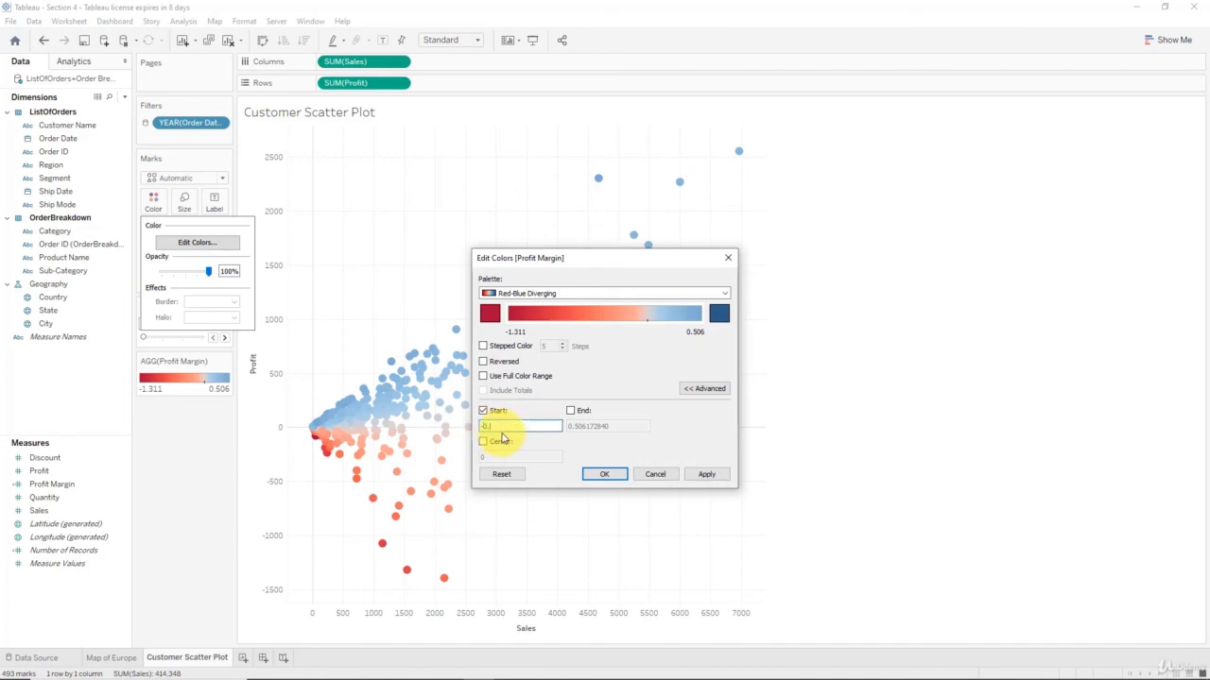
click(572, 412)
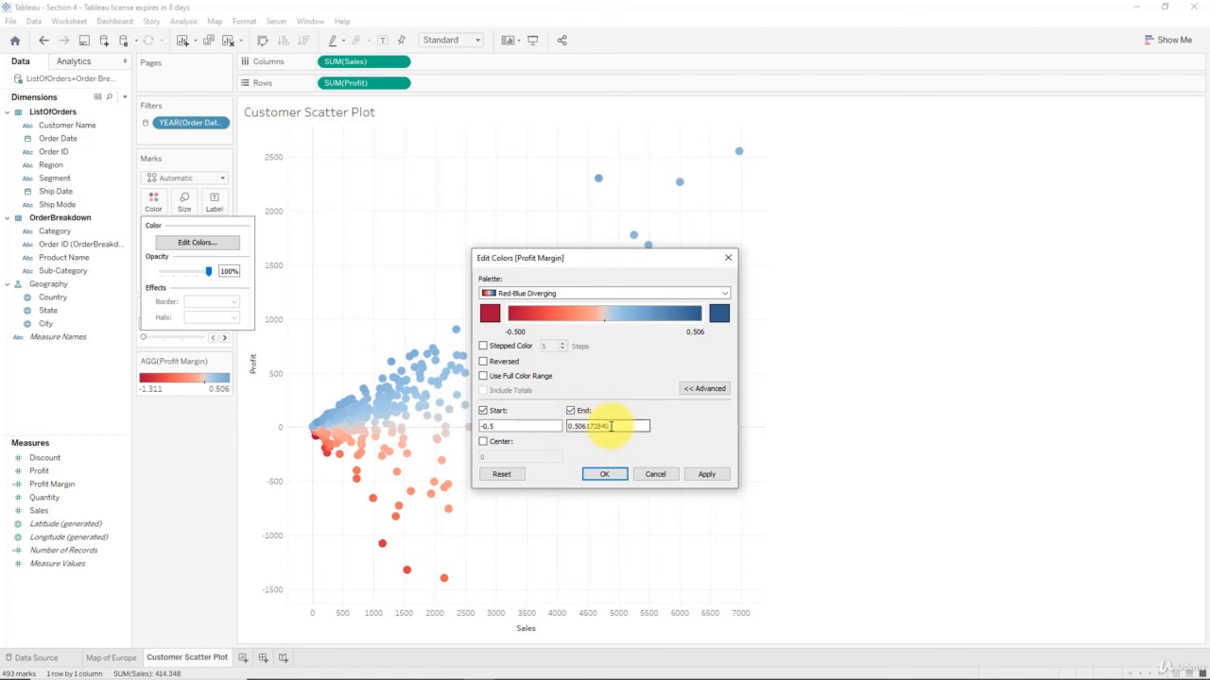
drag(613, 426, 550, 422)
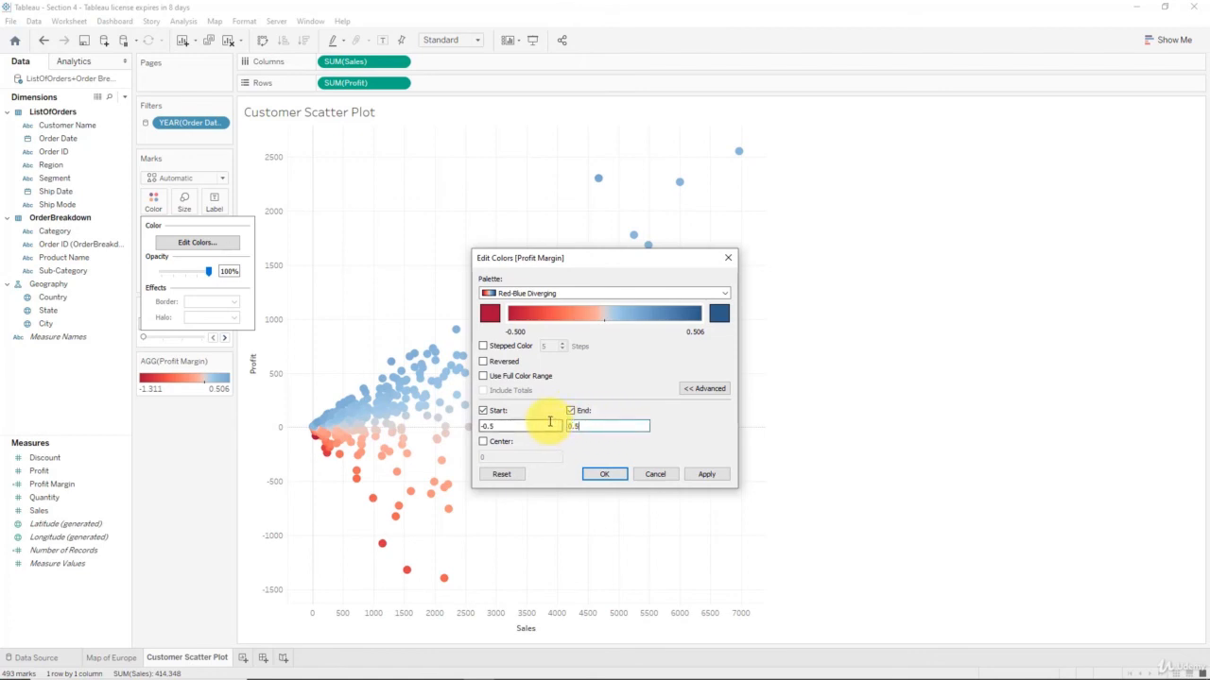
click(704, 473)
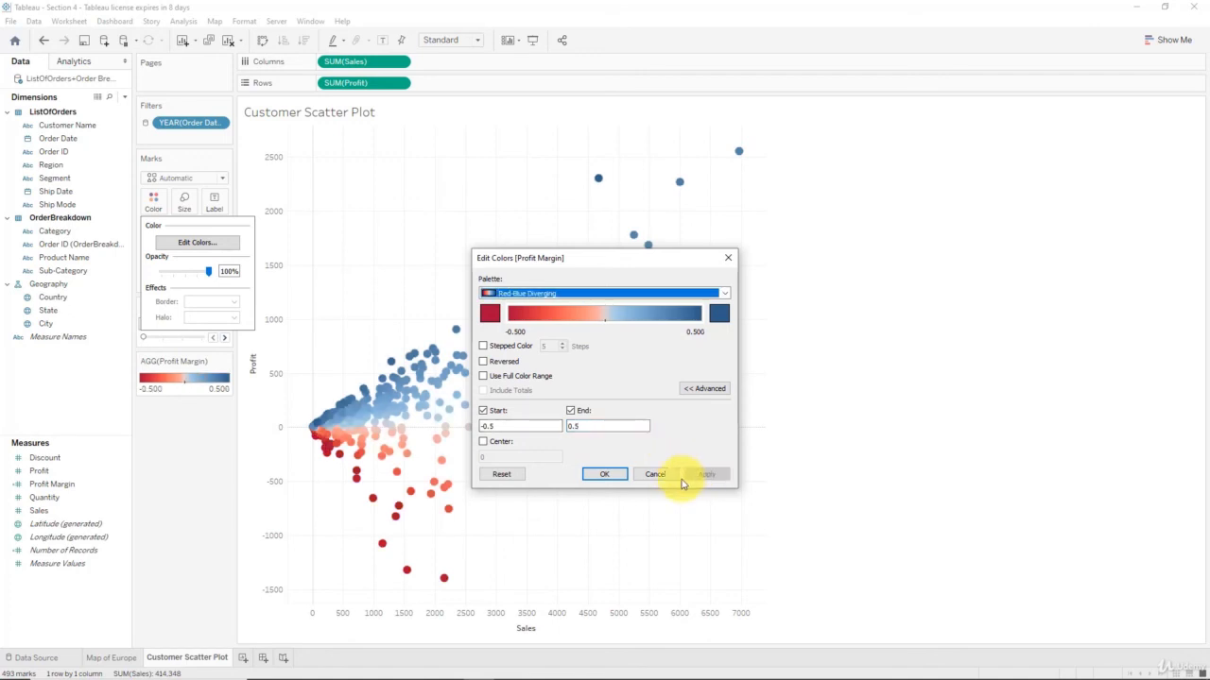
click(612, 474)
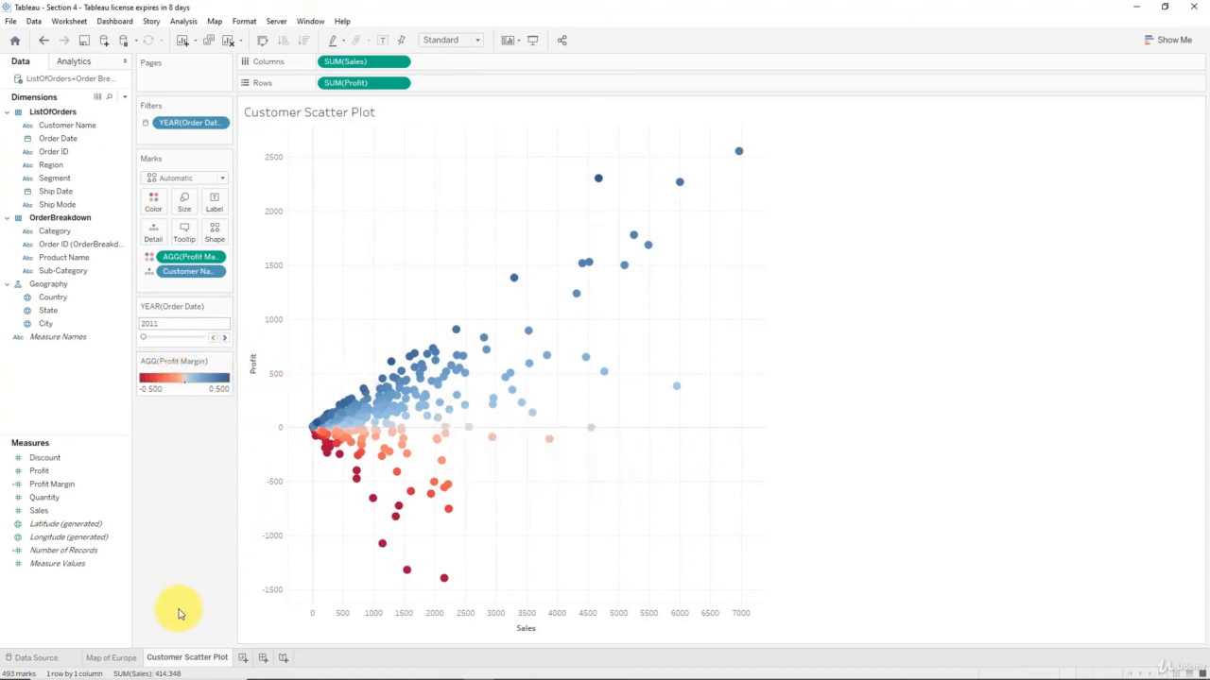
Lower the Customer Scatter Plot marks' opacity to 72% in the Color settings
click(112, 658)
click(171, 659)
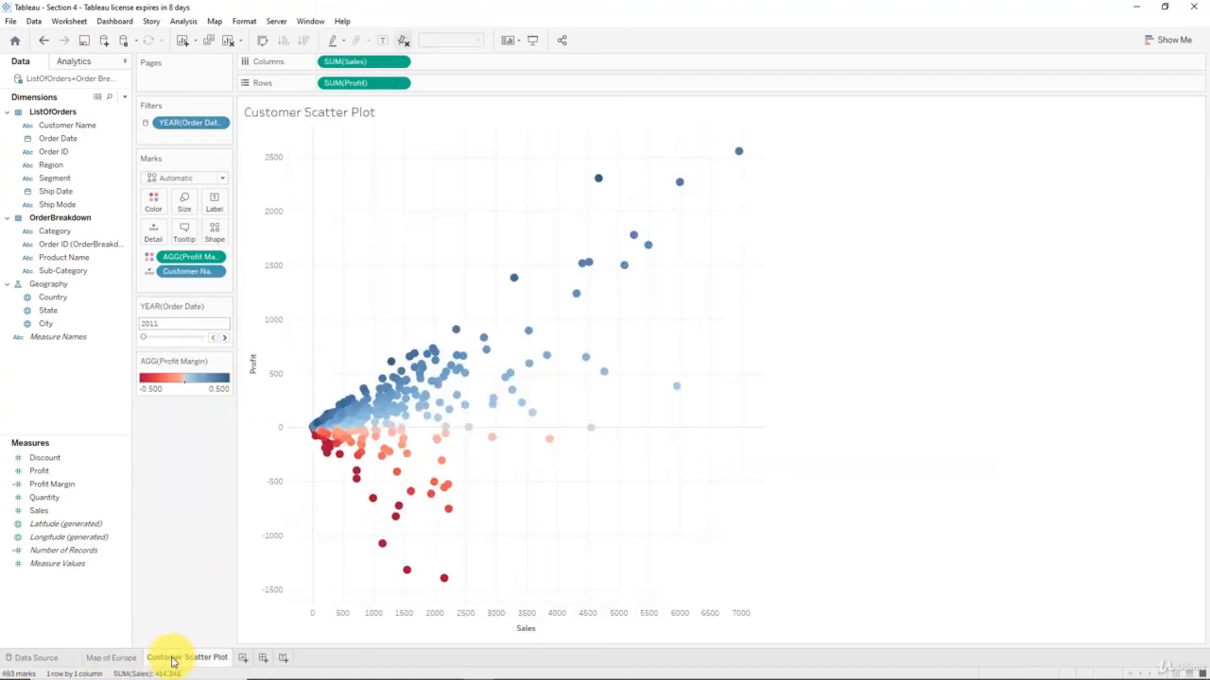
mouse_move(180, 660)
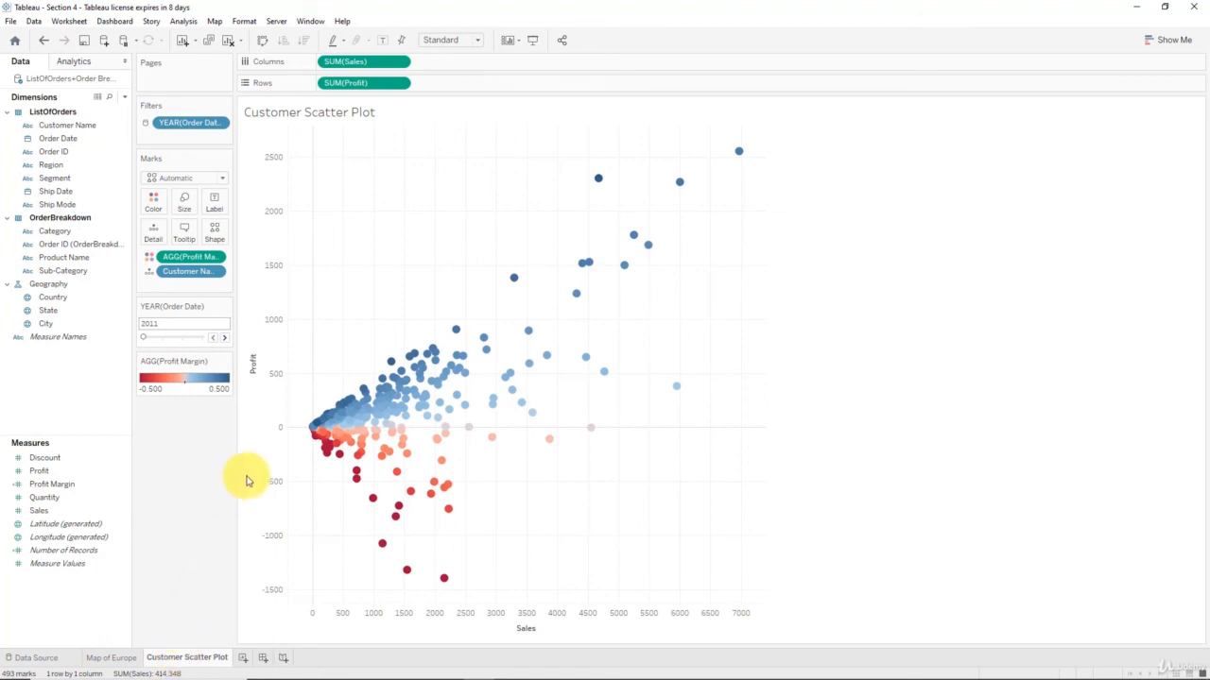
mouse_move(318, 439)
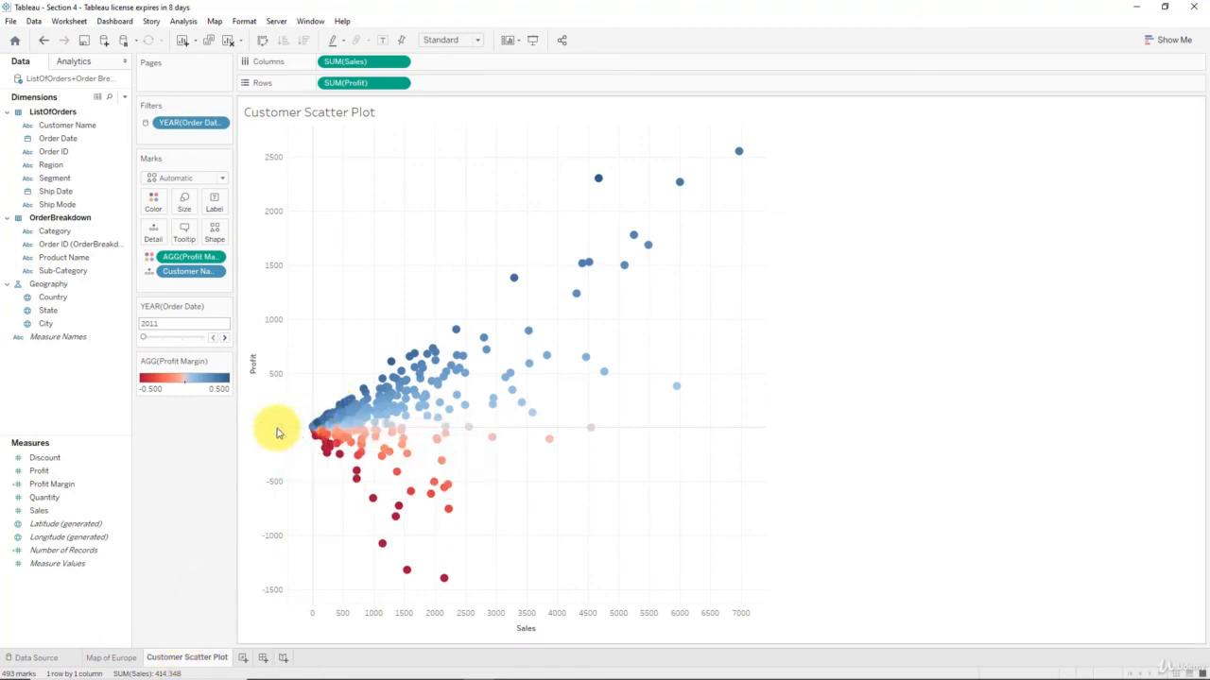
click(149, 202)
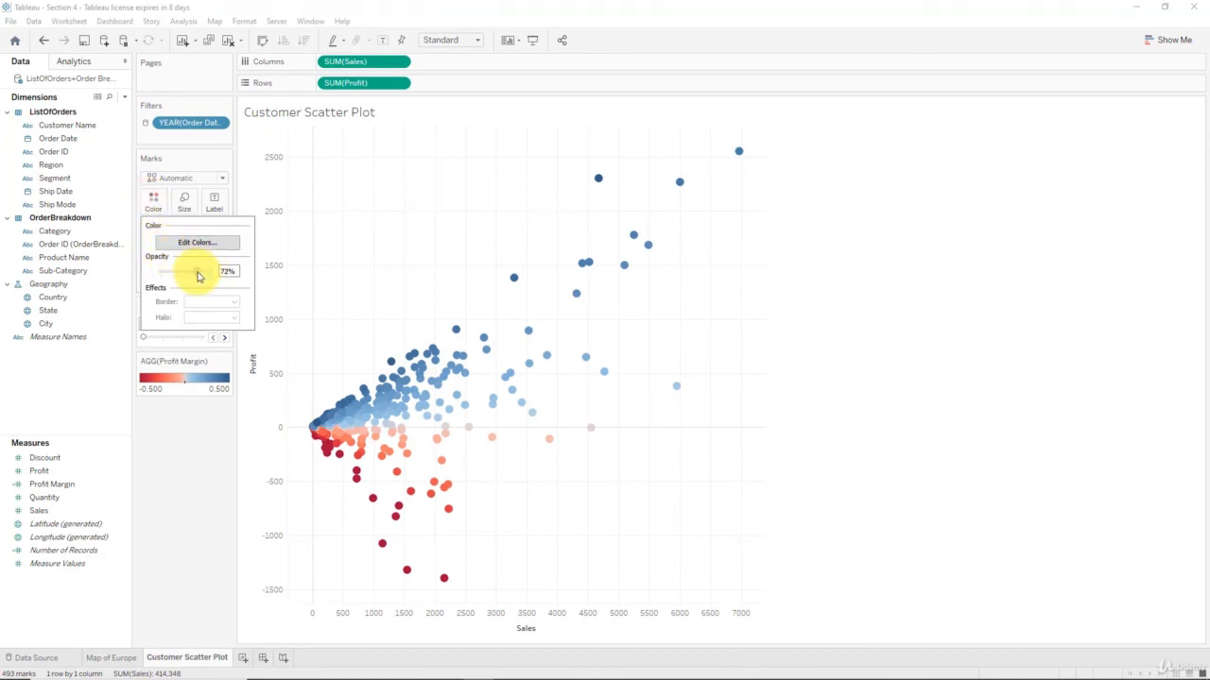
drag(198, 276, 215, 276)
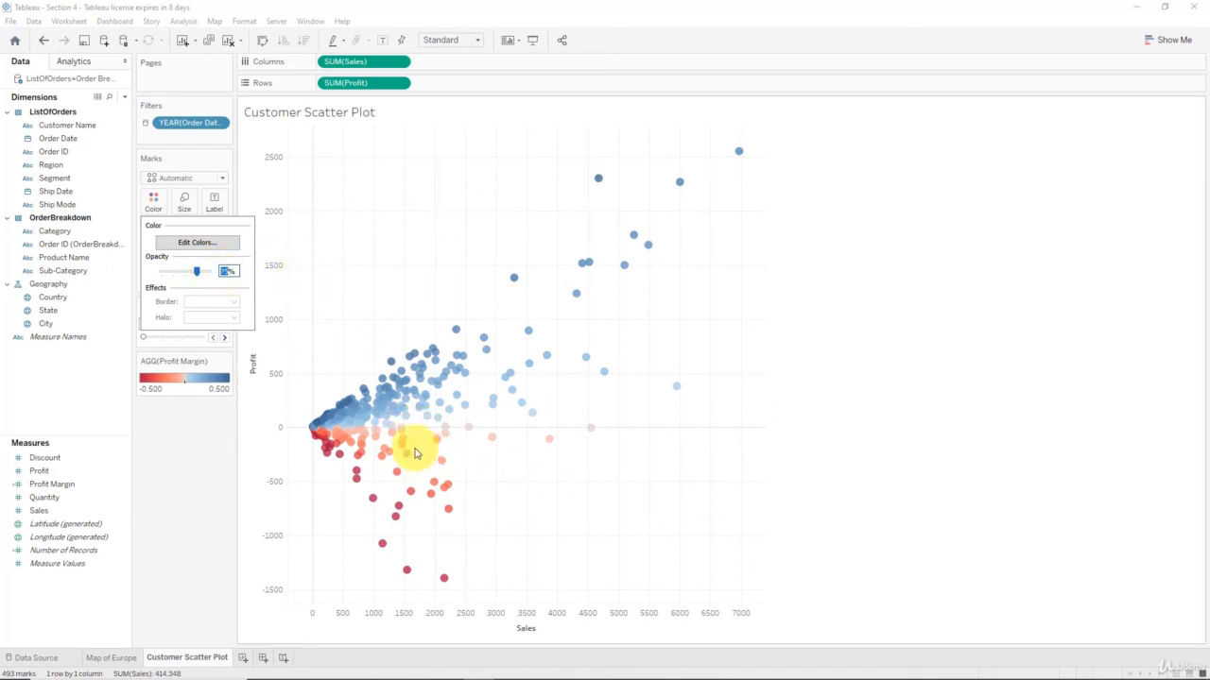
mouse_move(329, 436)
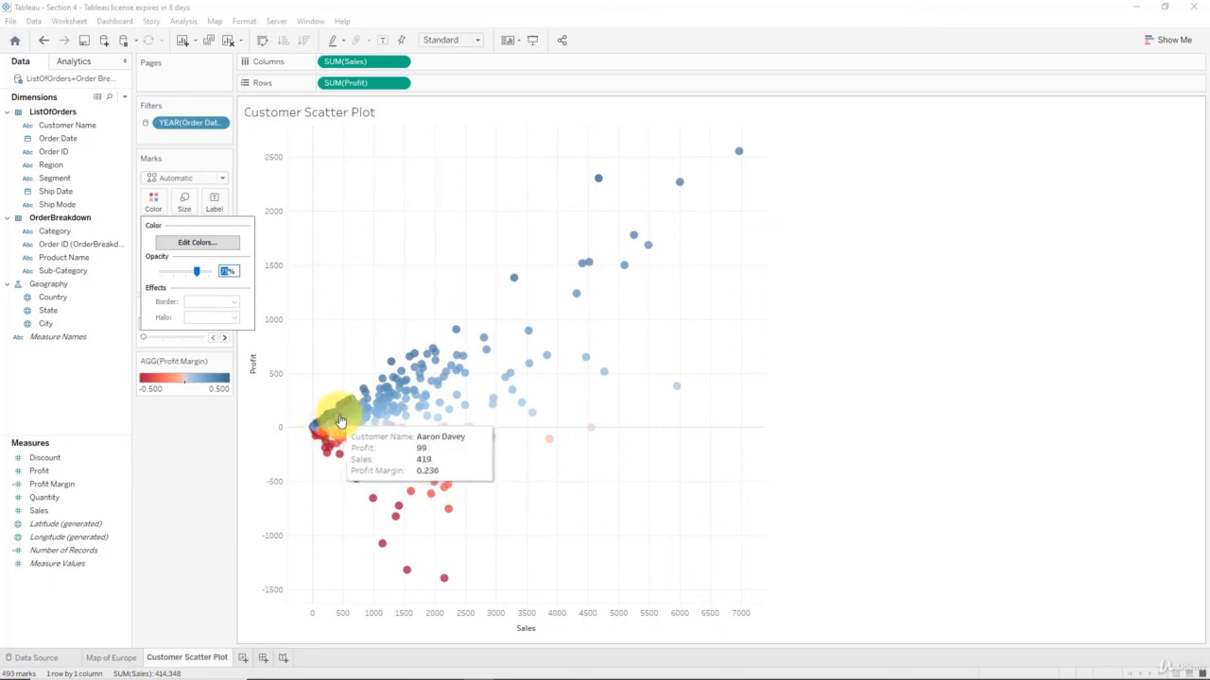
click(214, 437)
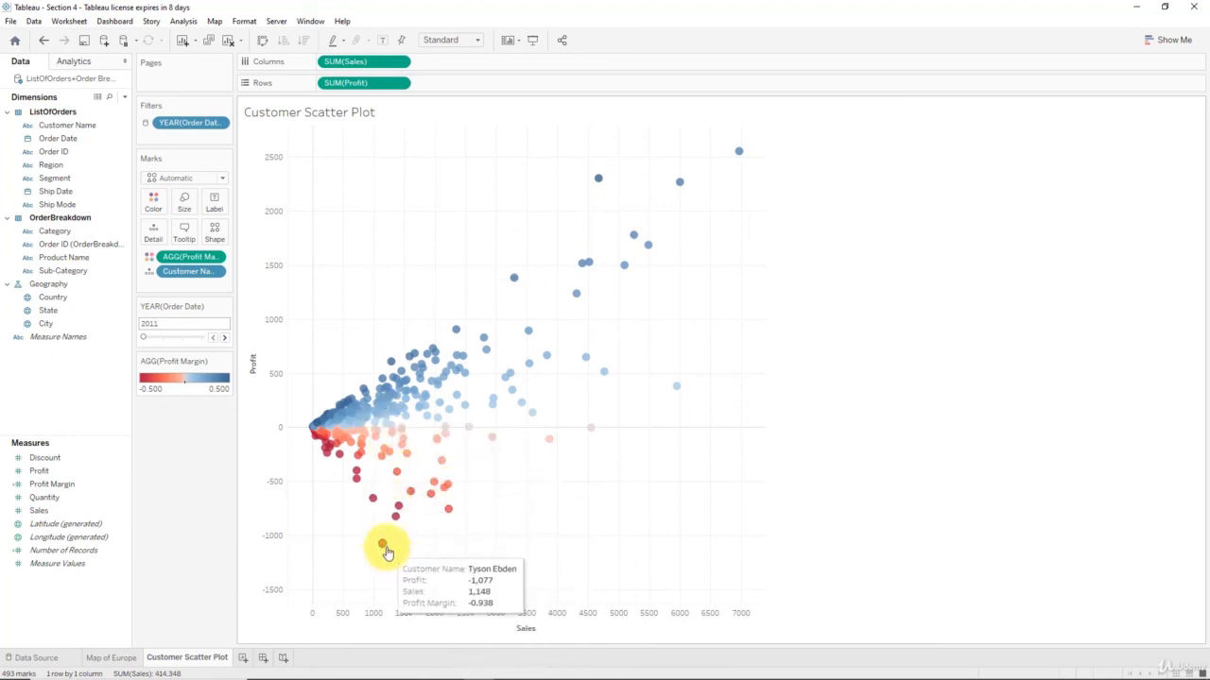
Set the YEAR(Order Date) filter to 2014, showing 639 customers and 755,030 sales
click(224, 338)
click(224, 338)
click(224, 339)
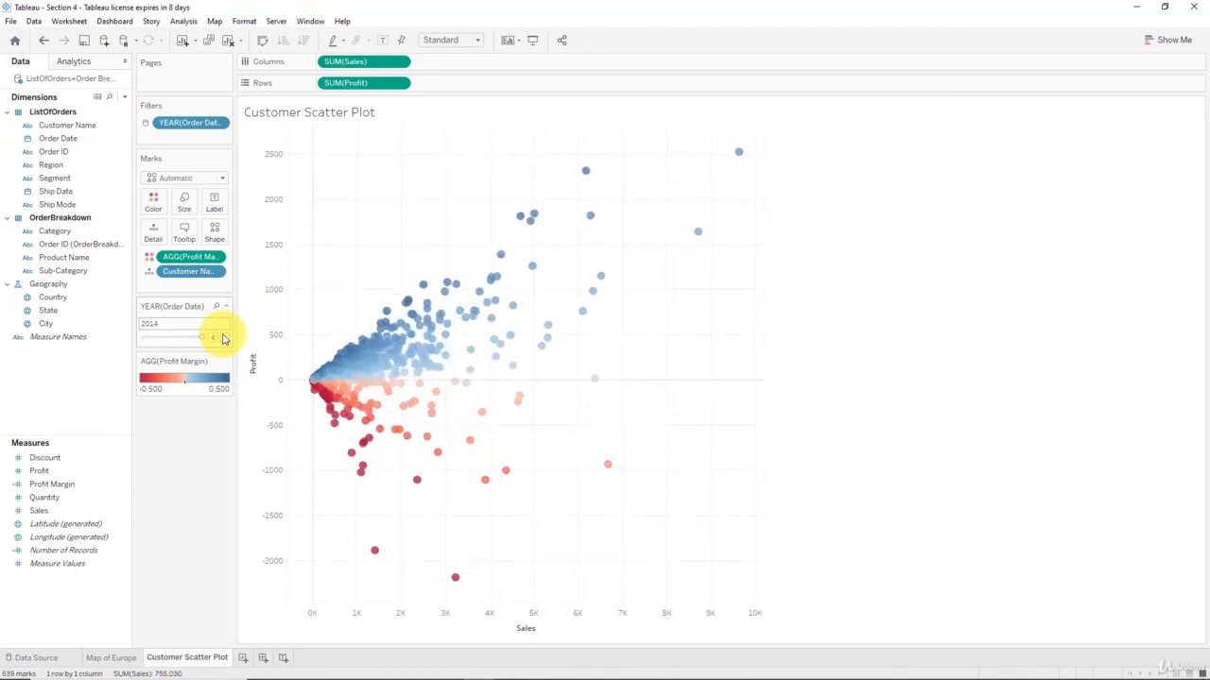
click(212, 338)
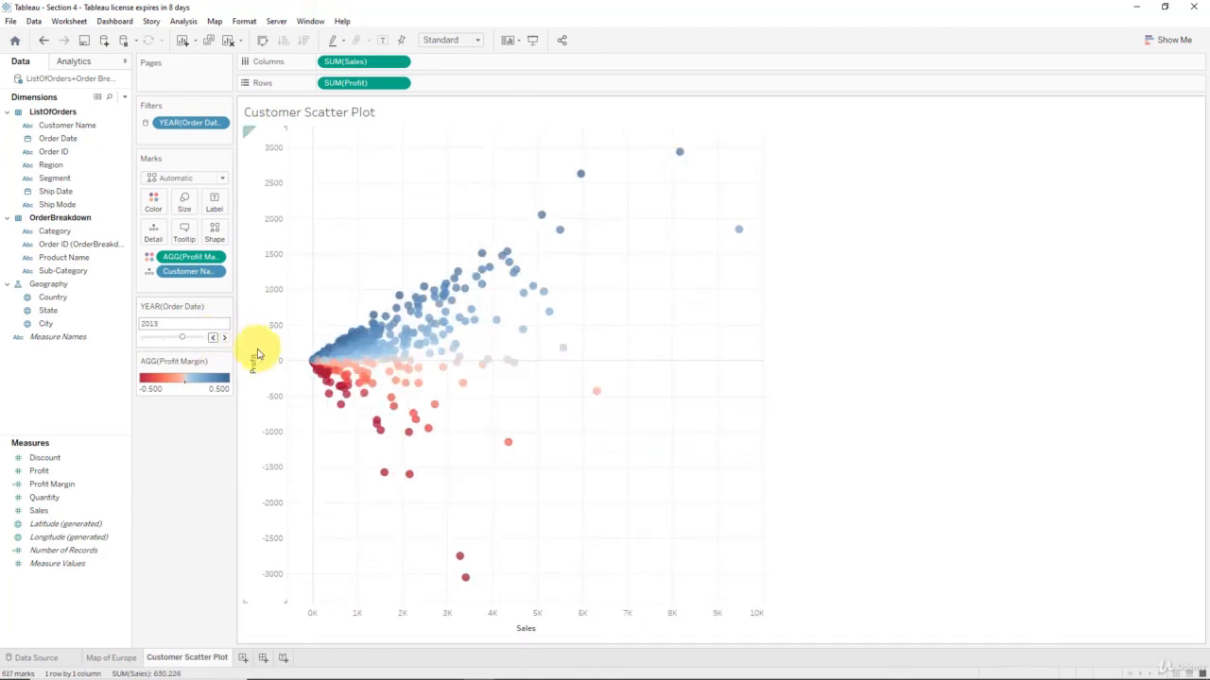
mouse_move(340, 397)
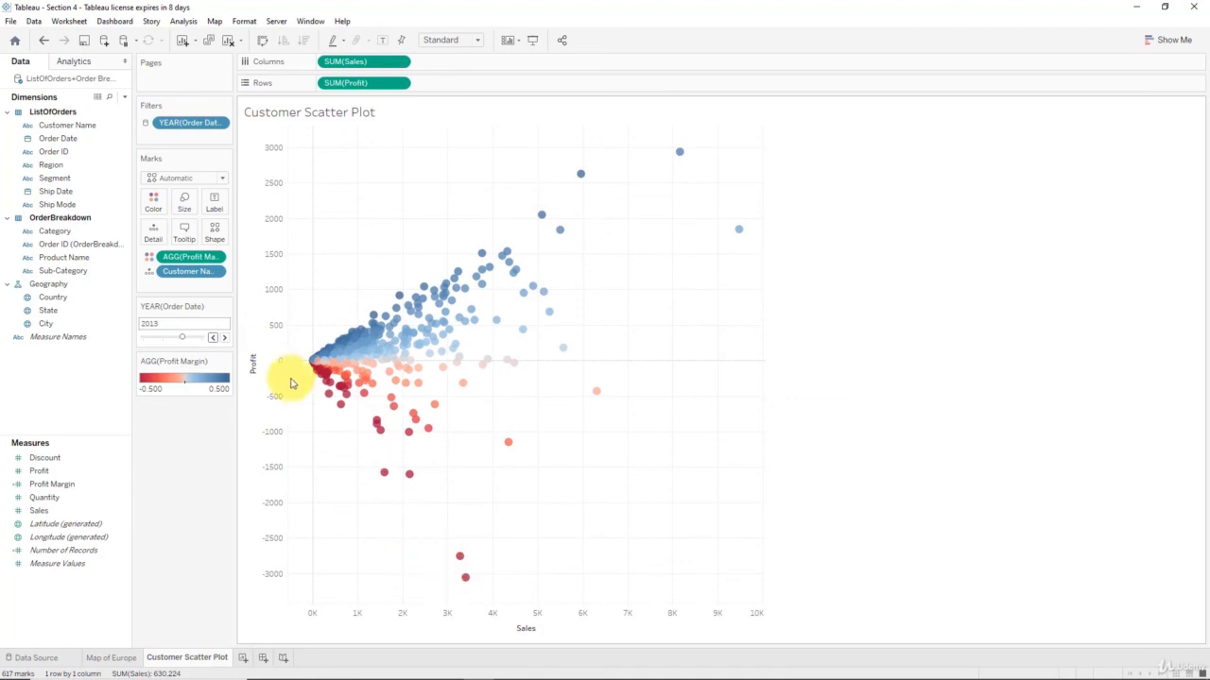
click(224, 339)
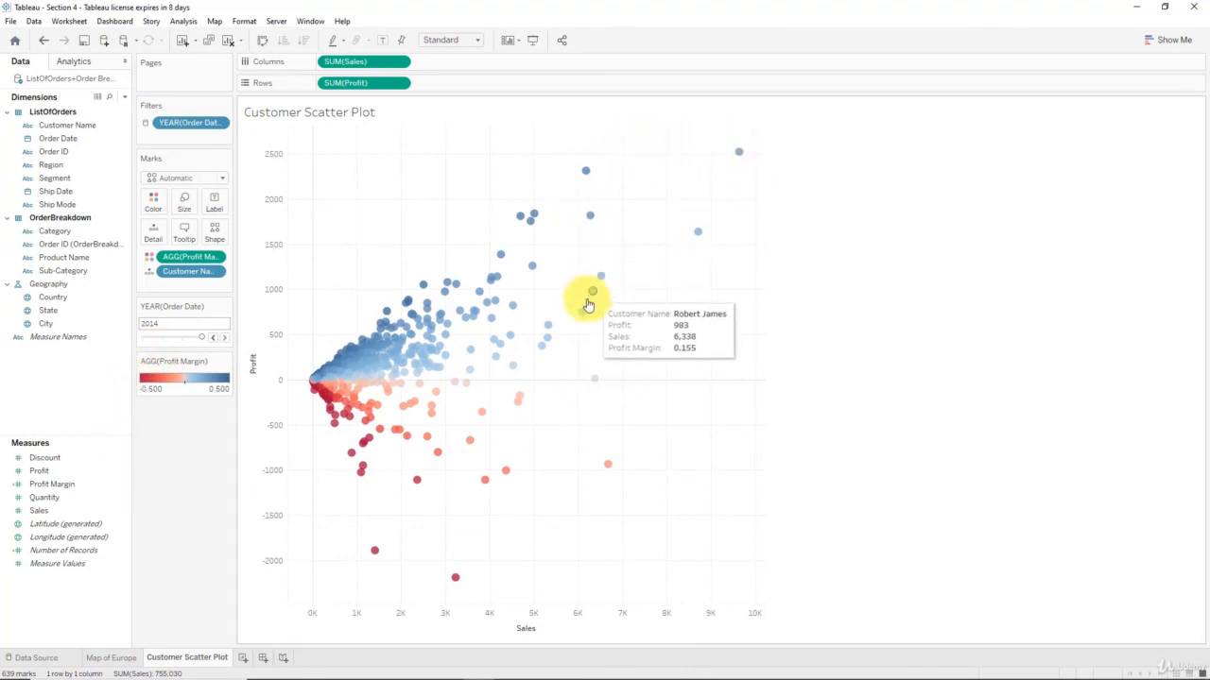
mouse_move(513, 369)
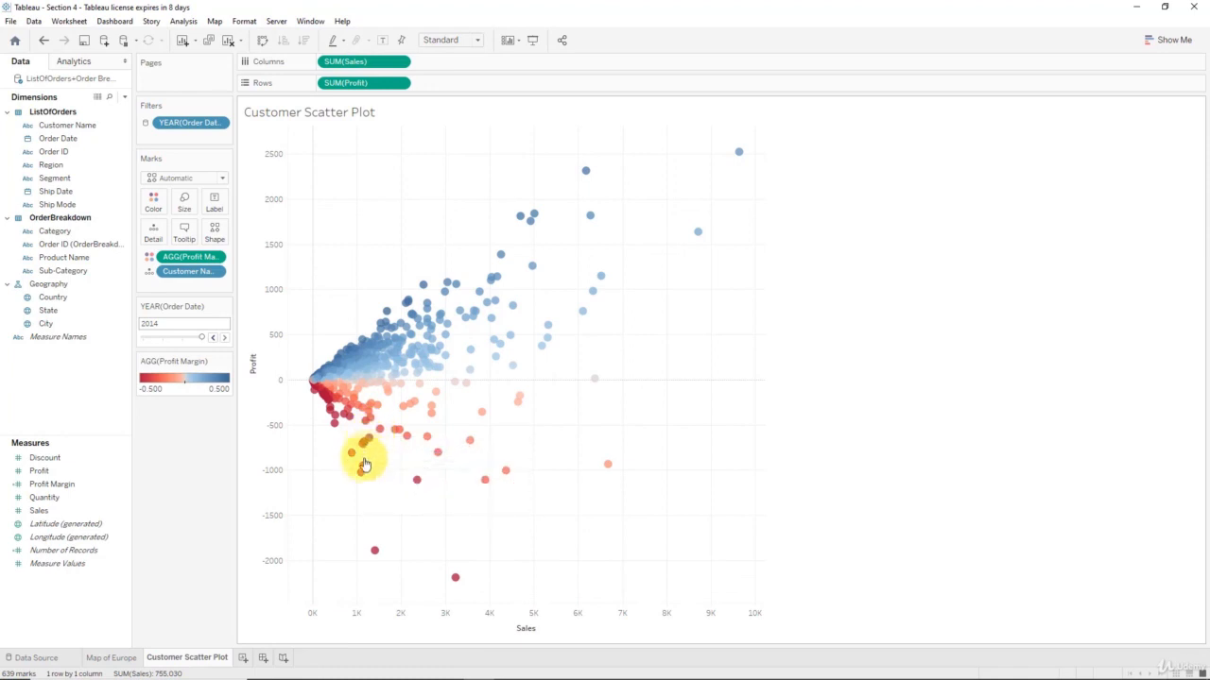
mouse_move(420, 487)
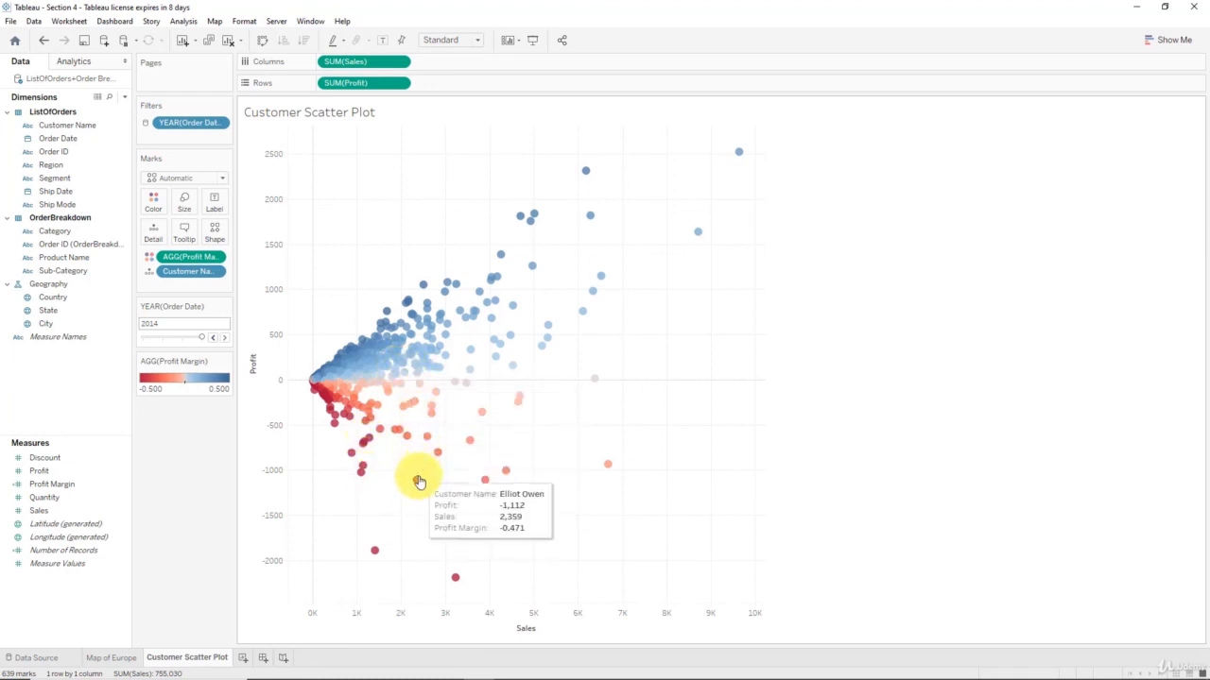
mouse_move(454, 581)
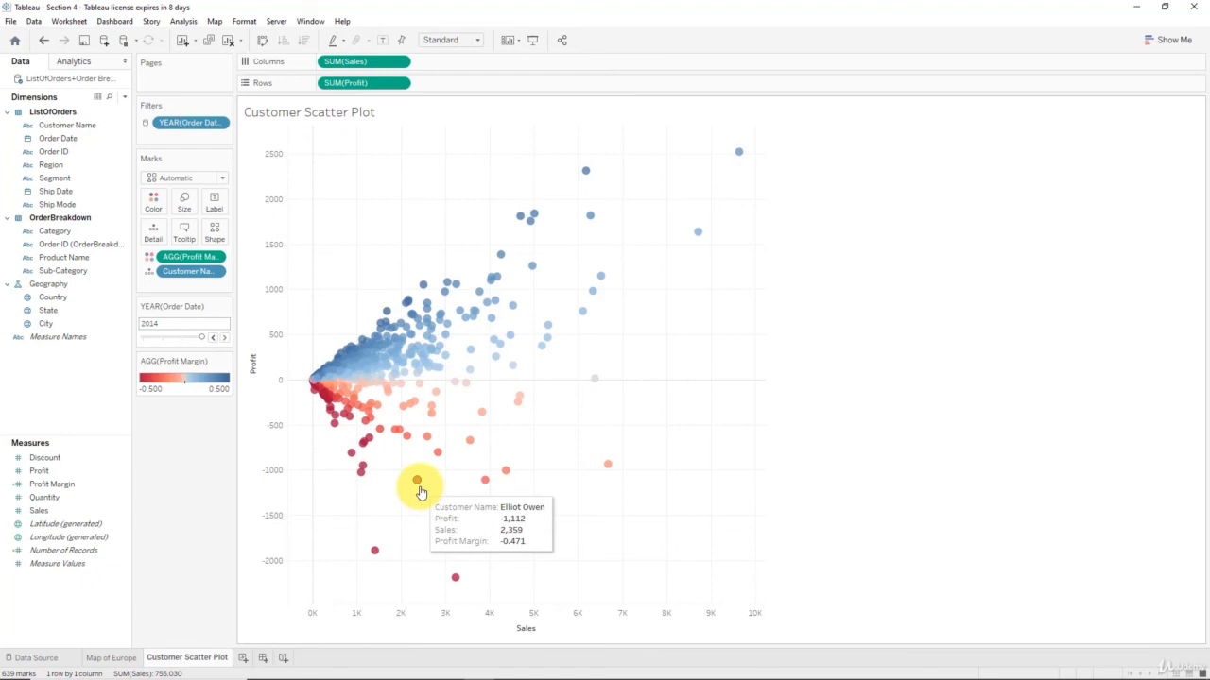
mouse_move(507, 477)
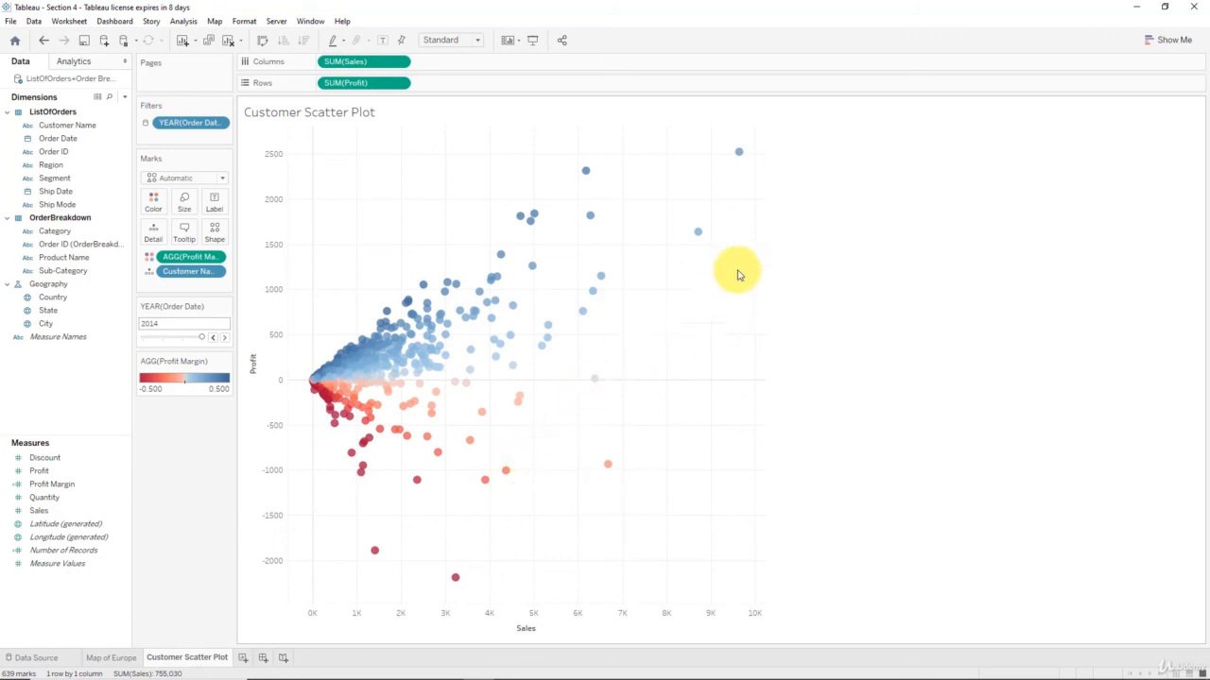
mouse_move(743, 154)
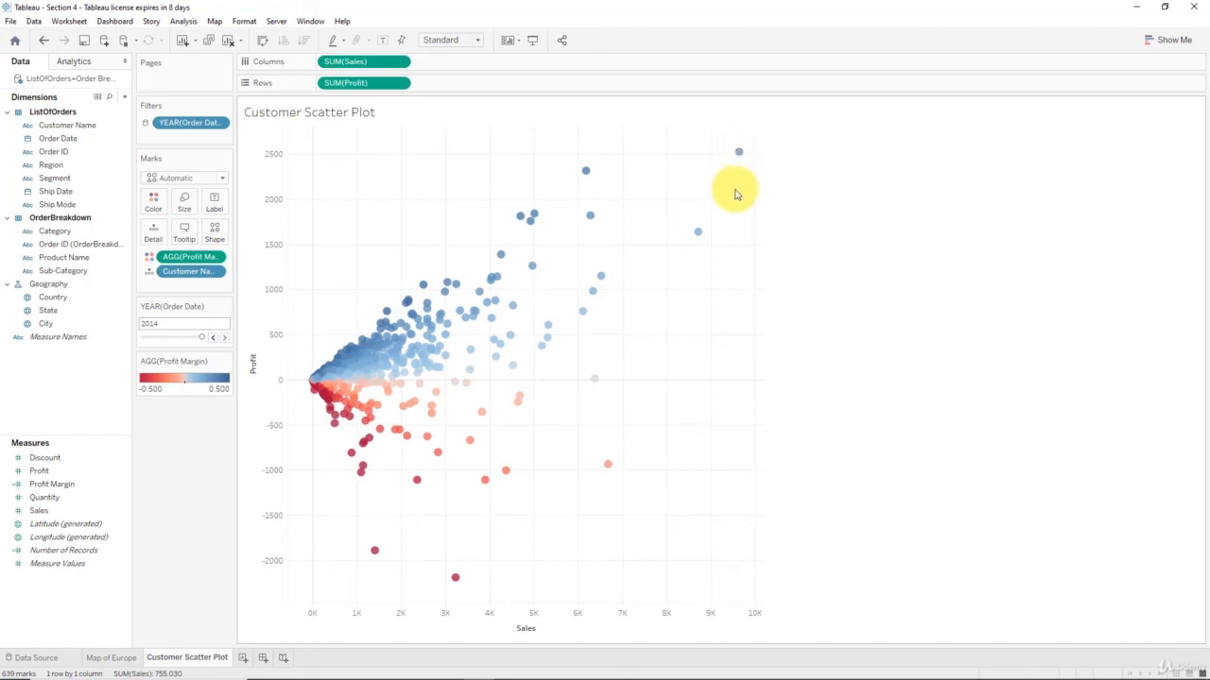
mouse_move(701, 233)
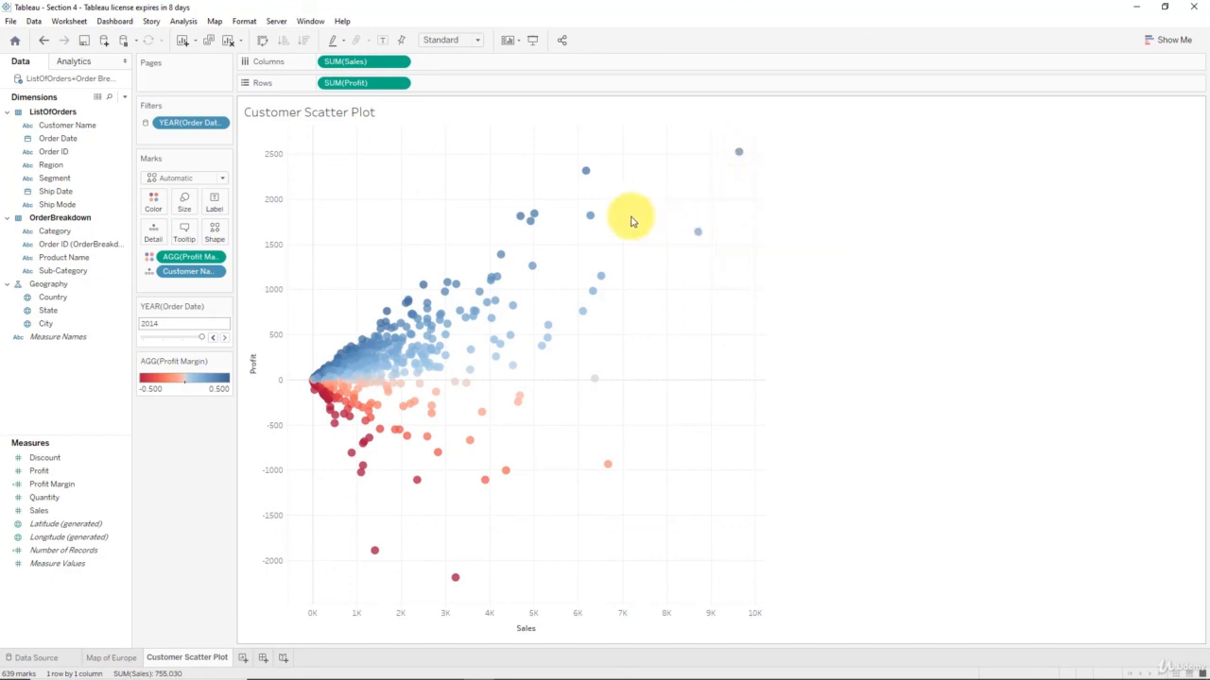
mouse_move(587, 180)
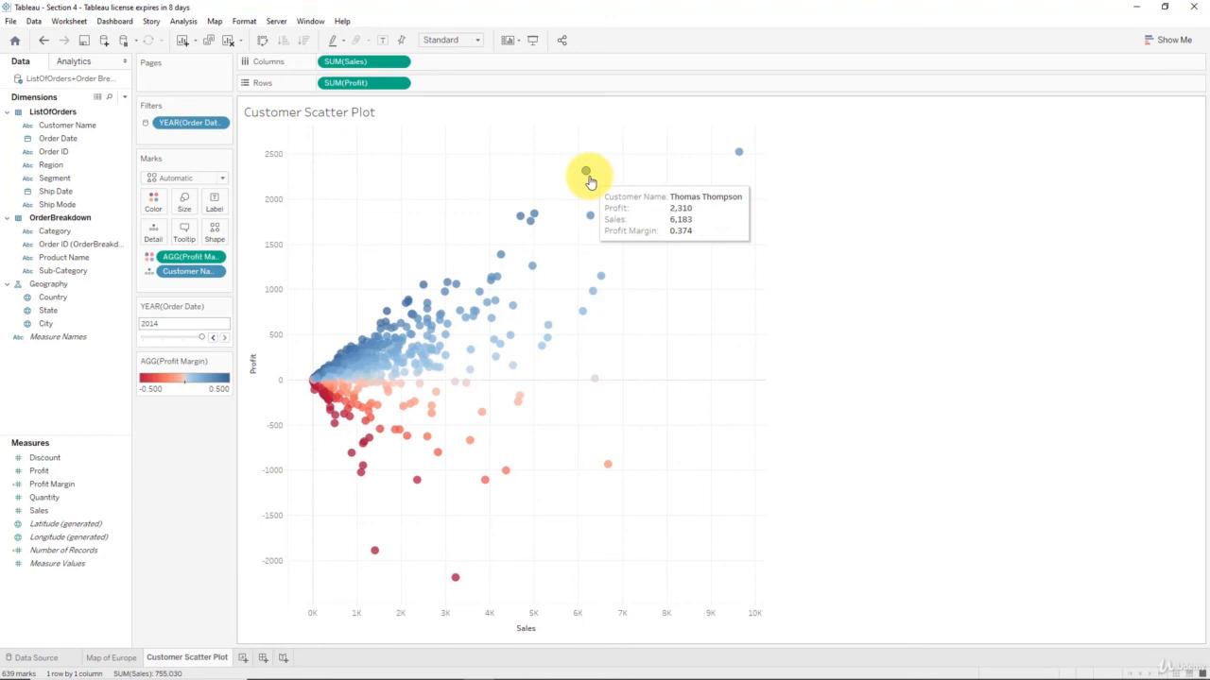